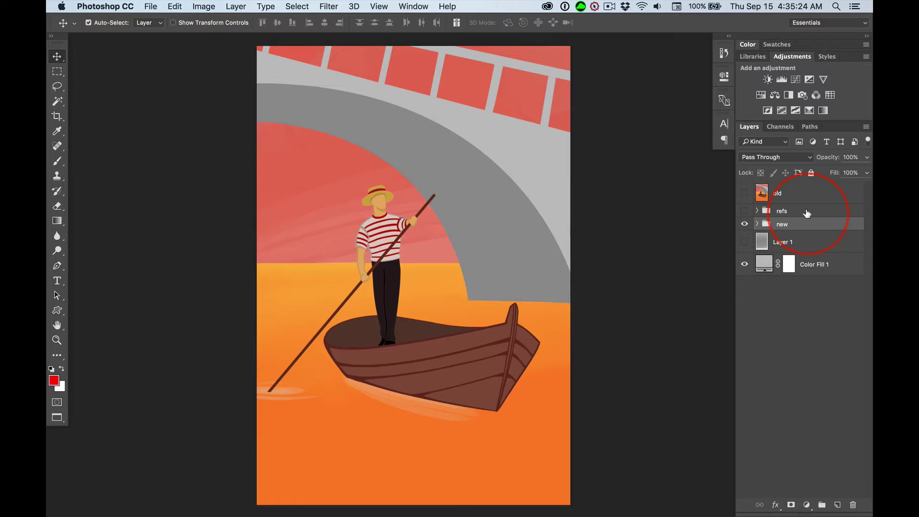
# Toggle the old layer's visibility on and off to compare versions, leaving it hidden
pyautogui.click(743, 193)
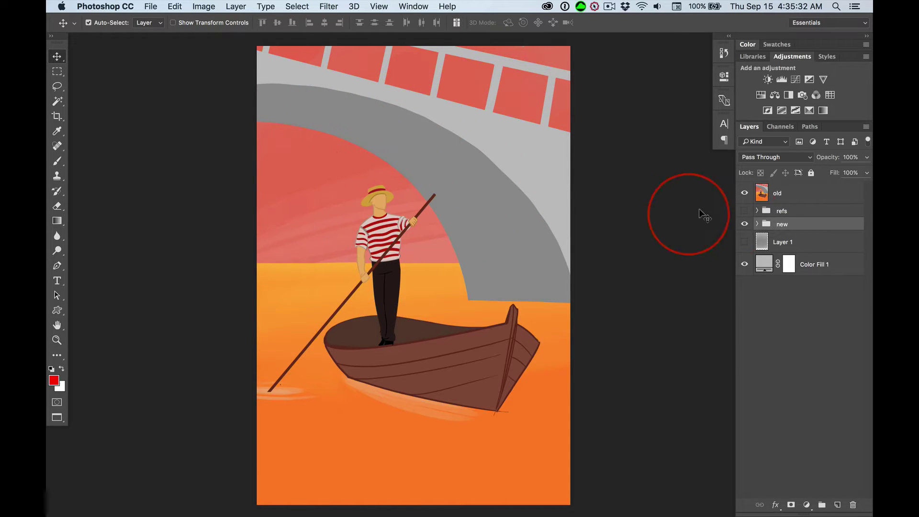
pyautogui.click(743, 192)
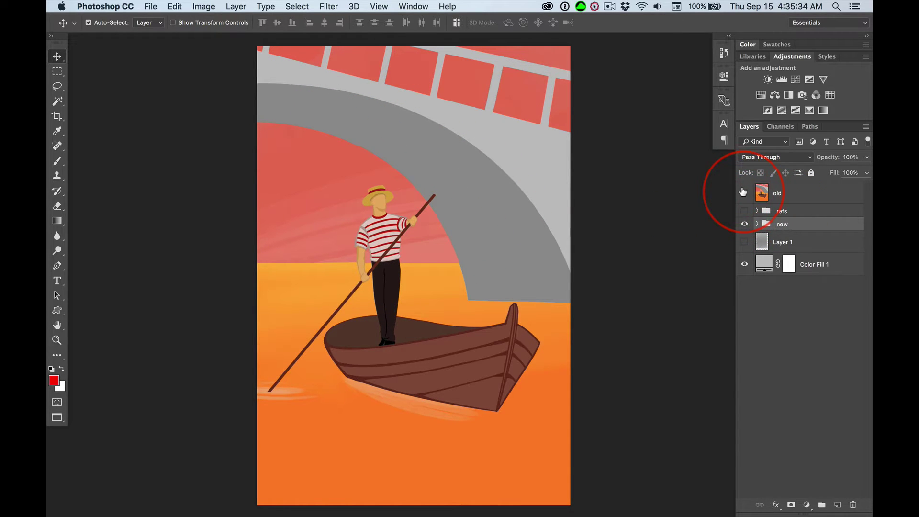
pyautogui.click(742, 192)
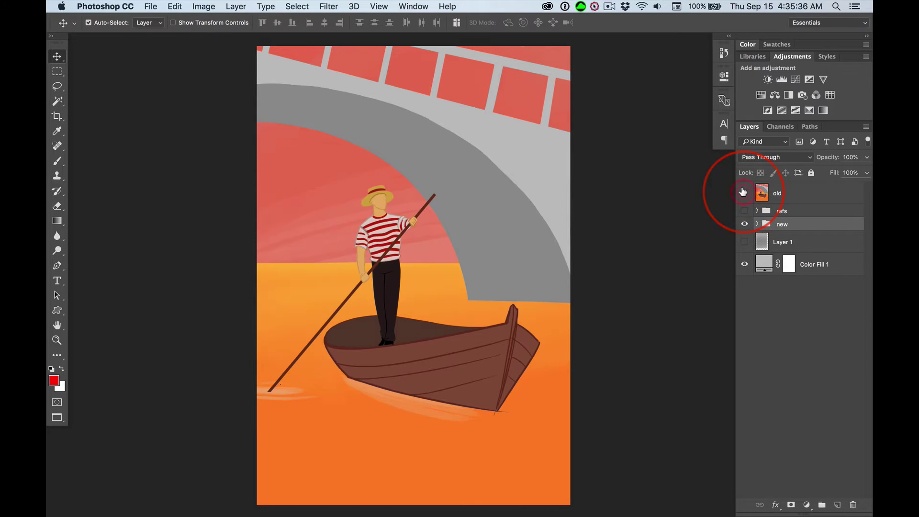
pyautogui.click(743, 192)
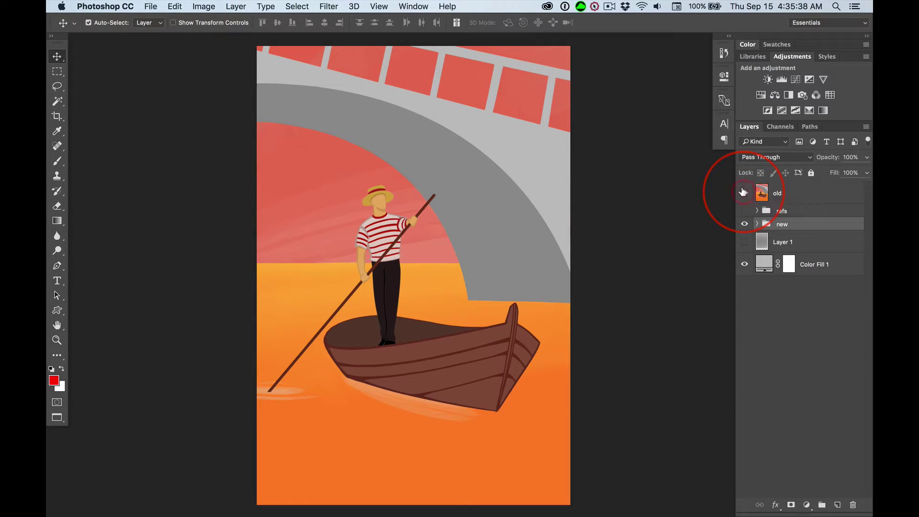
pyautogui.click(743, 192)
pyautogui.click(743, 192)
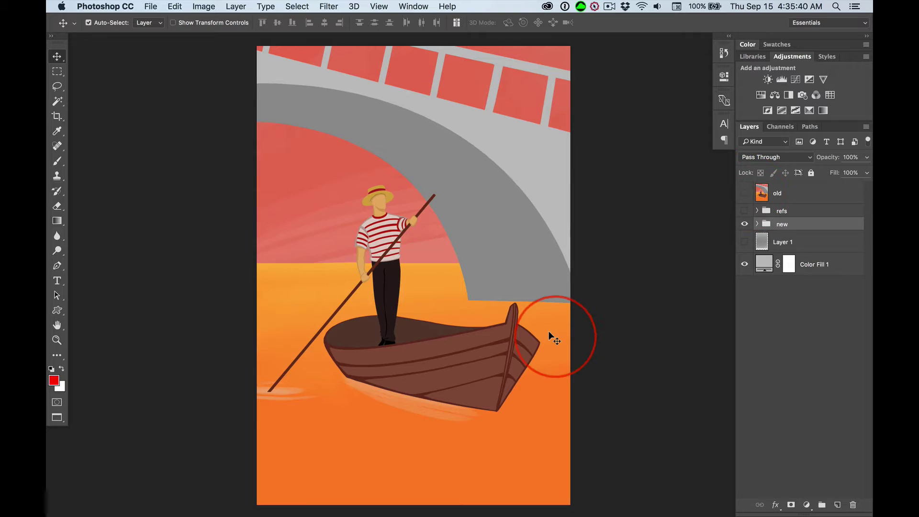
pyautogui.click(743, 192)
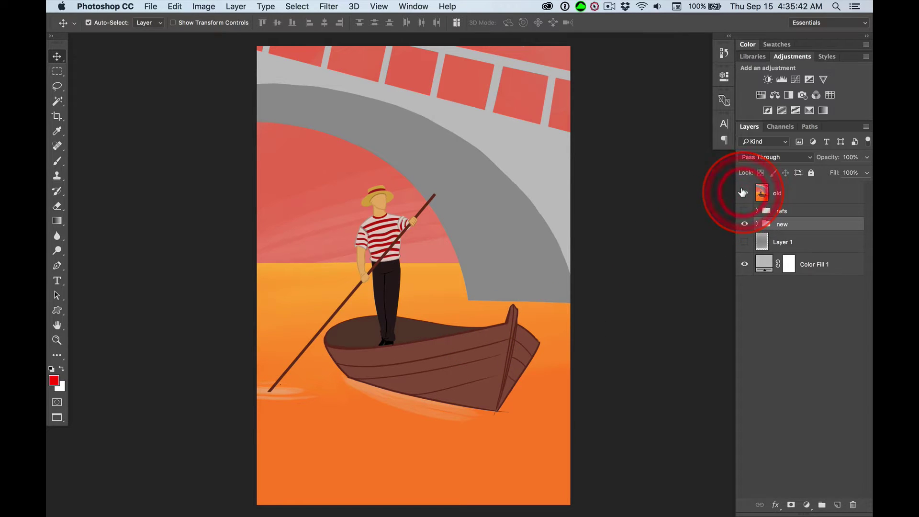
pyautogui.click(743, 192)
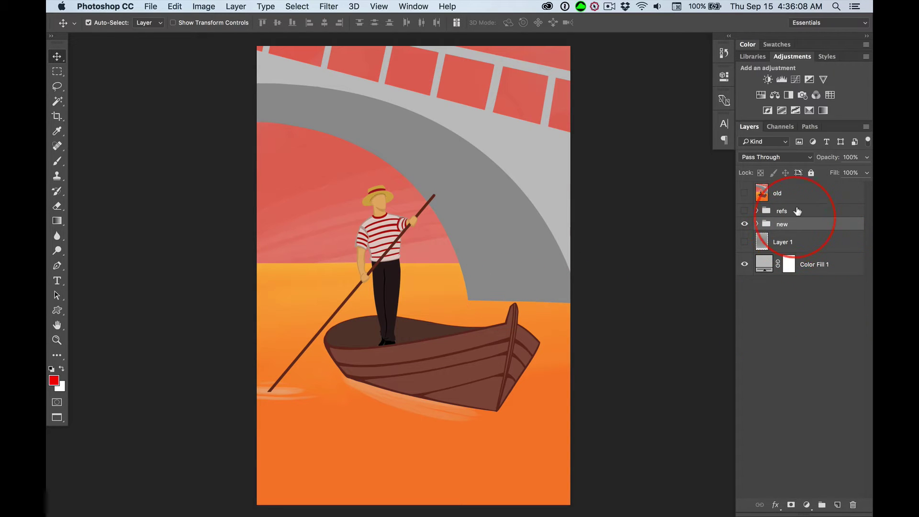
# Select the old layer as the working layer and try Stamp Visible (Opt+Shift+Cmd+E)
pyautogui.click(809, 193)
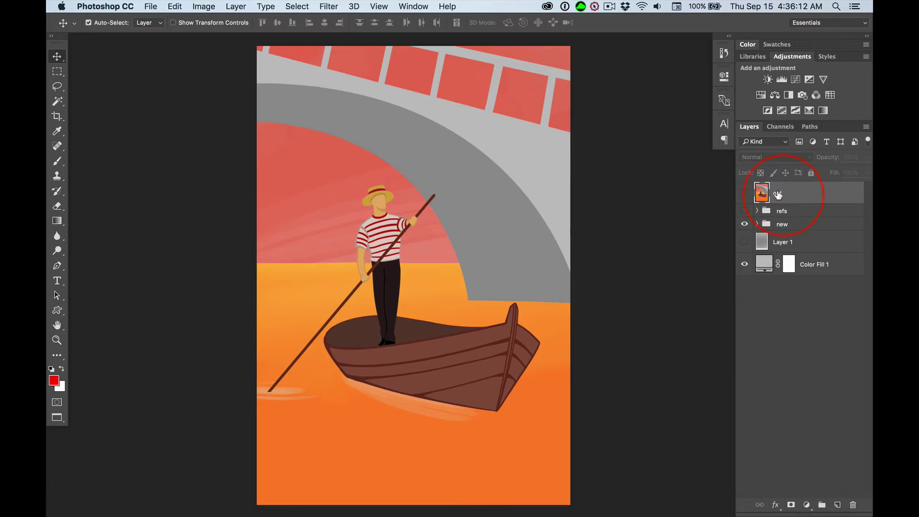
pyautogui.click(743, 192)
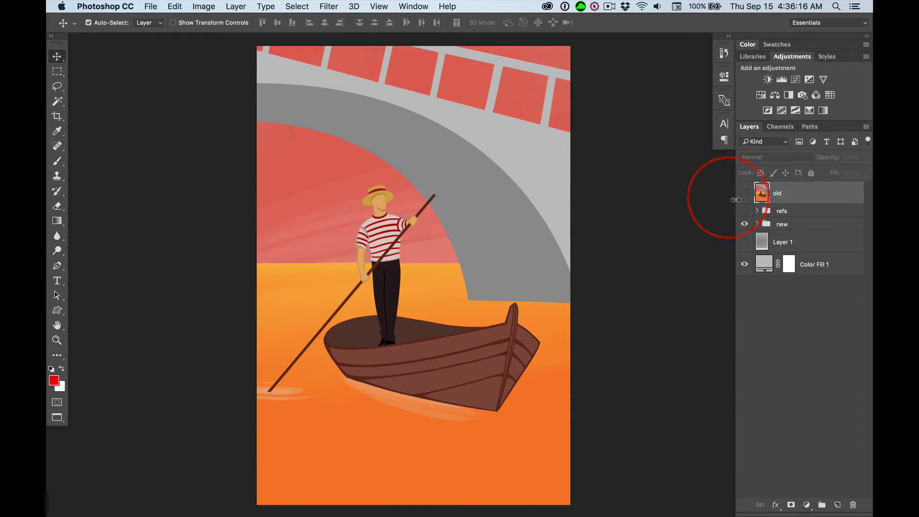
pyautogui.press('shift')
pyautogui.press('alt')
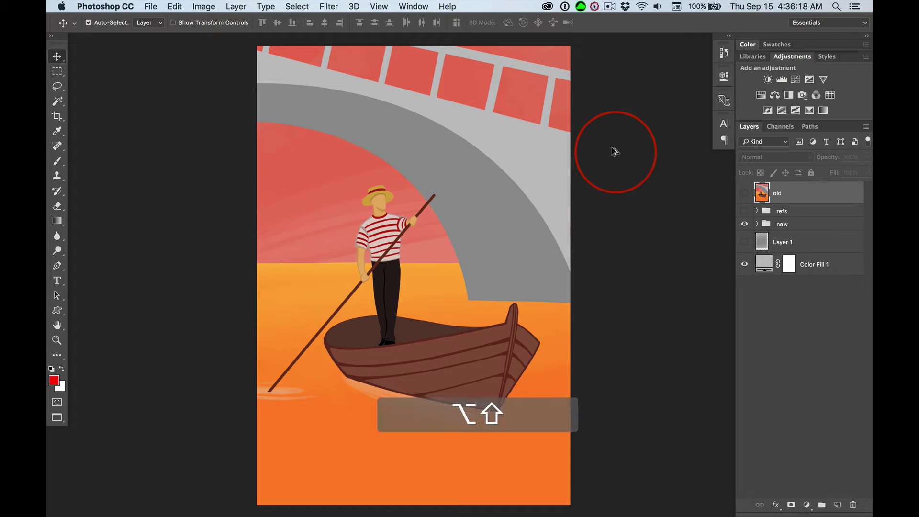
pyautogui.press('super')
pyautogui.press('alt+shift+super+e')
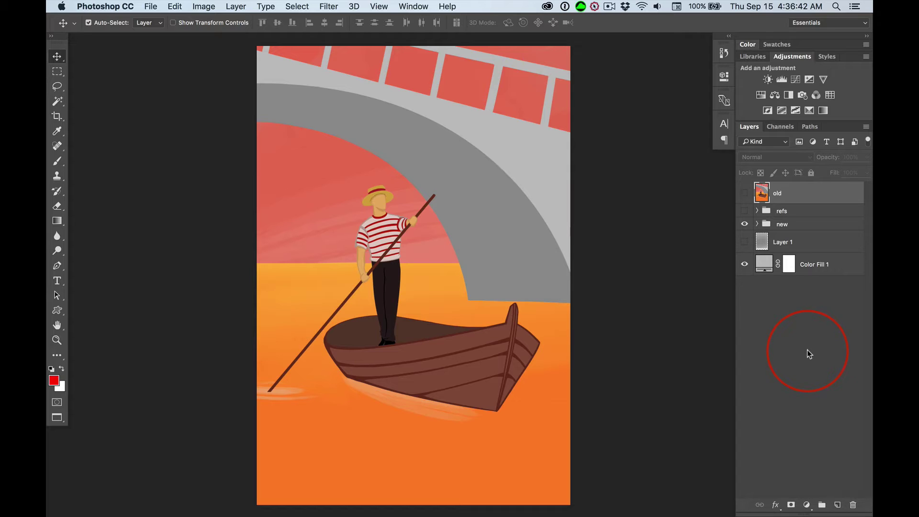
pyautogui.press('shift')
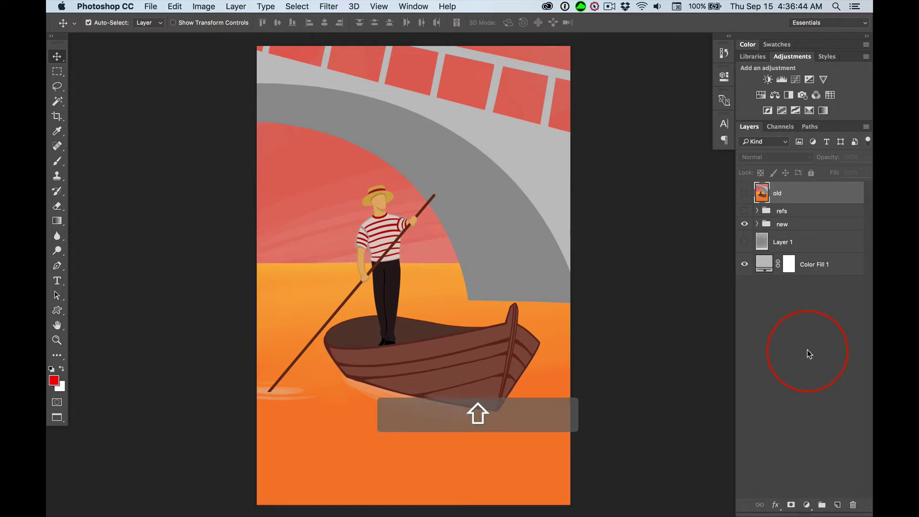
pyautogui.press('alt')
pyautogui.press('super')
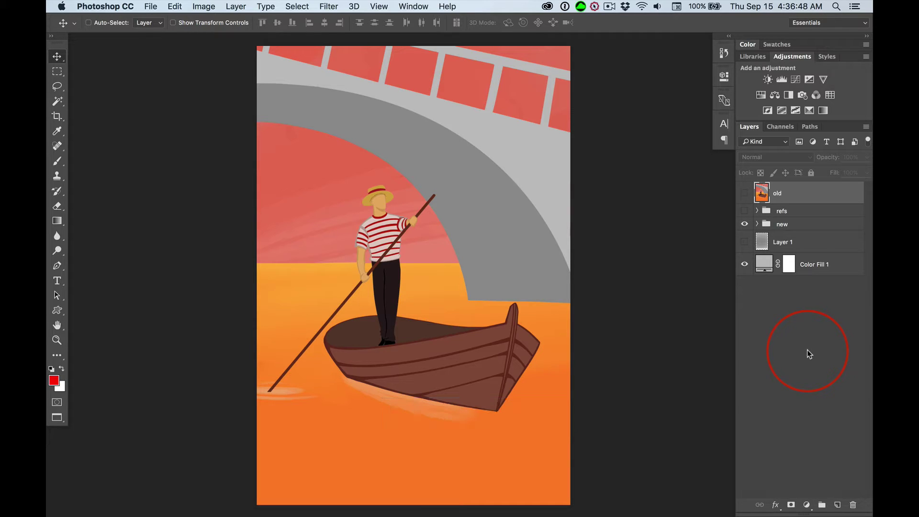
# Add new Layer 26 above the old layer and stamp all visible gondolier artwork into it
pyautogui.press('alt+shift+super+n')
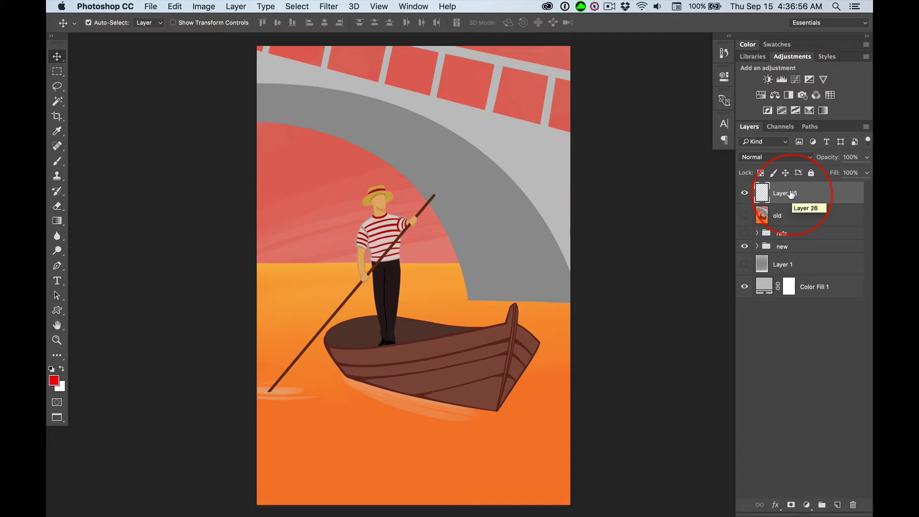
pyautogui.press('shift')
pyautogui.press('alt')
pyautogui.press('super')
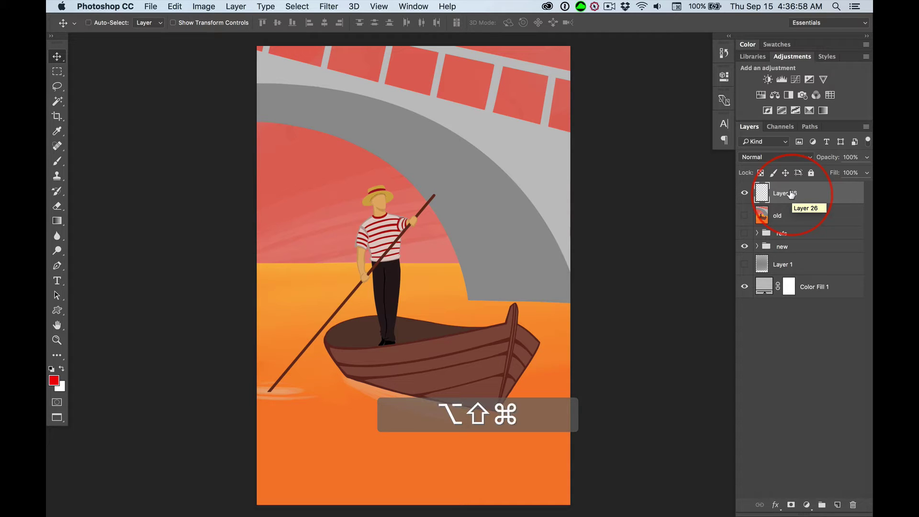
pyautogui.press('alt+shift+super+e')
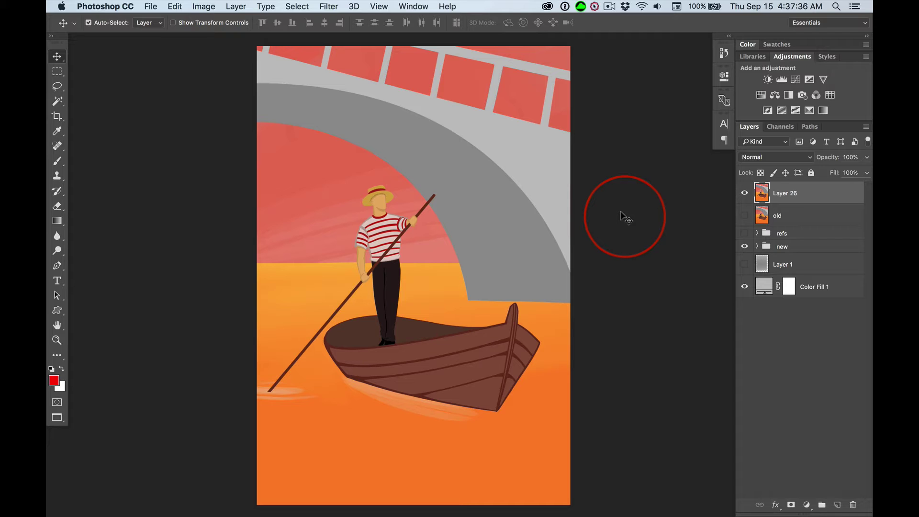
# Copy the entire stamped image and create a new 3900×5700, 300 ppi document named fallDemo
pyautogui.press('super+a')
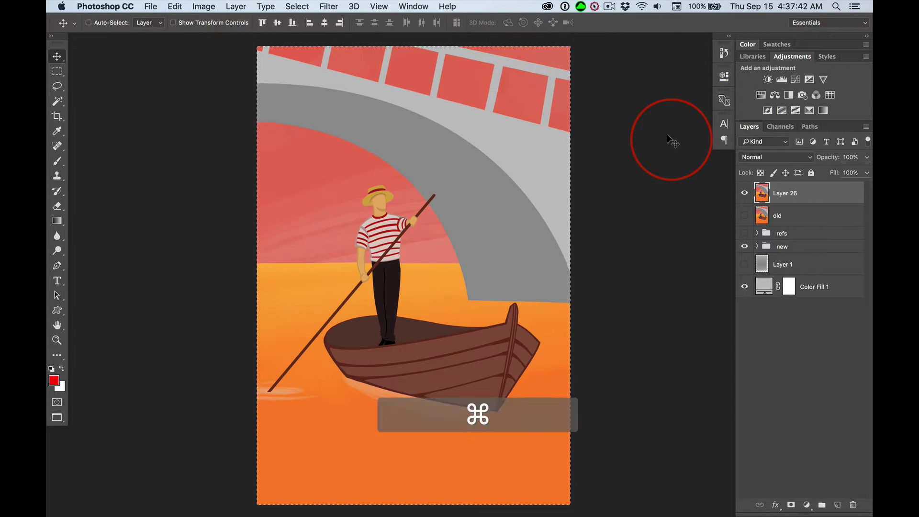
pyautogui.press('super+c')
pyautogui.press('super+n')
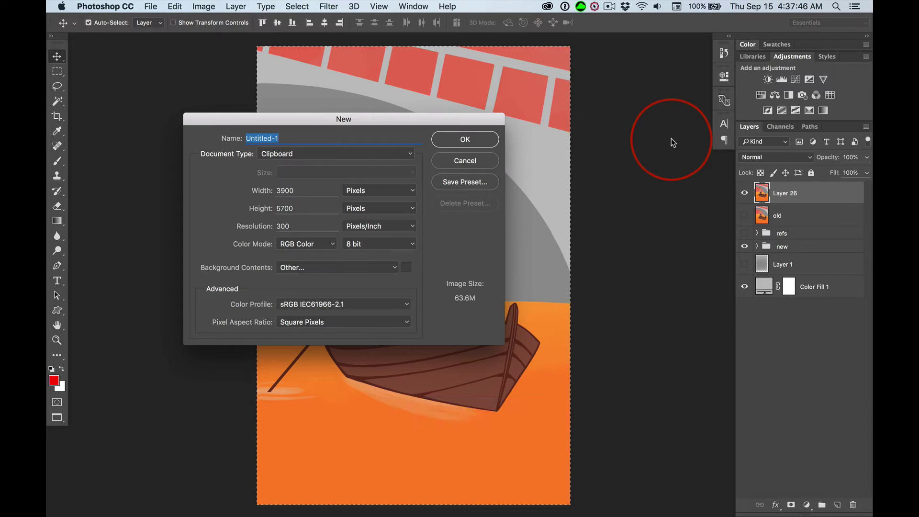
pyautogui.write('fa')
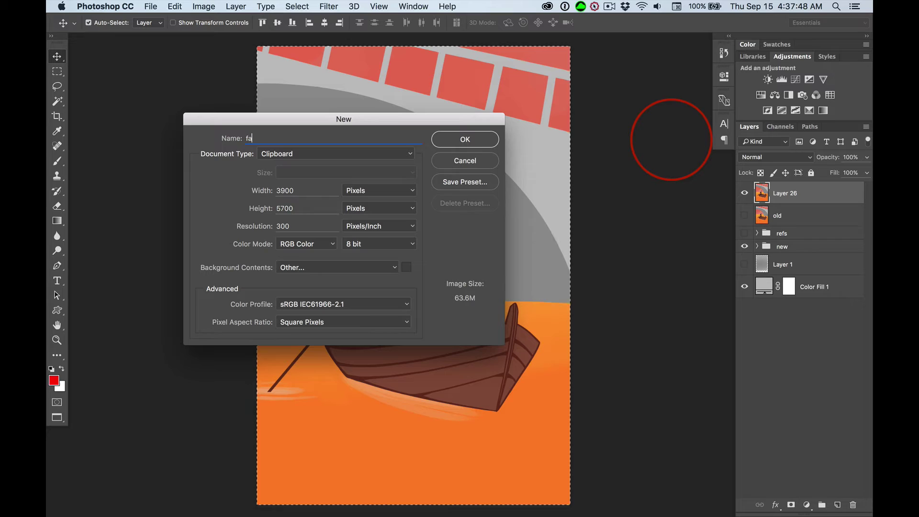
pyautogui.write('llDemo')
pyautogui.click(465, 140)
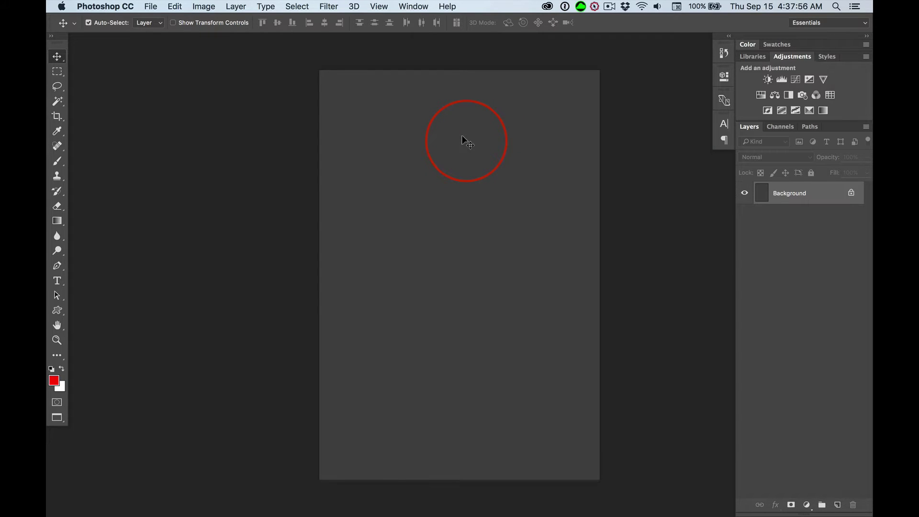
# Paste the gondola image into fallDemo, merge it into Background, and save as fallDemo.psd
pyautogui.press('super+v')
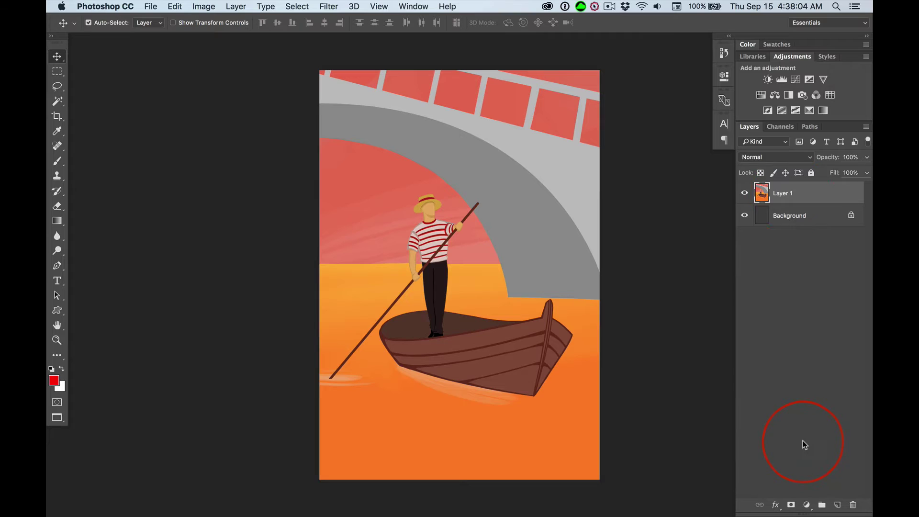
pyautogui.press('super+e')
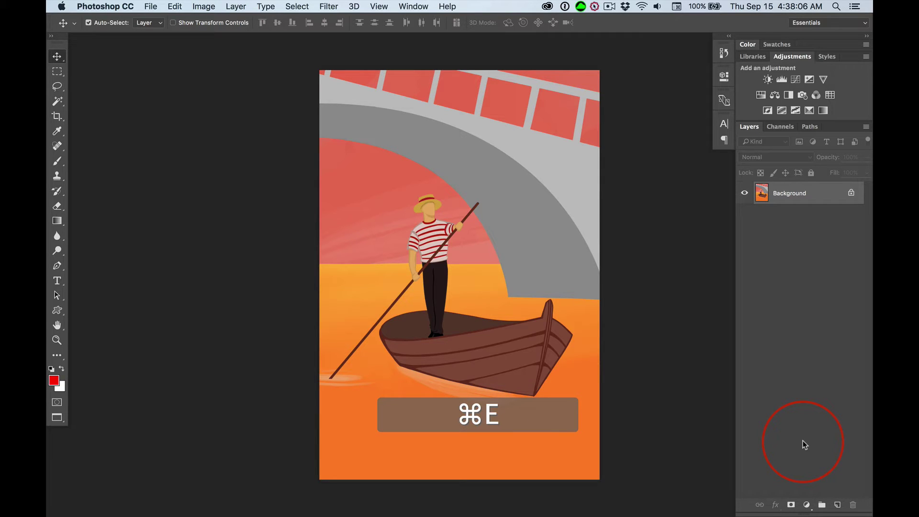
pyautogui.press('super+s')
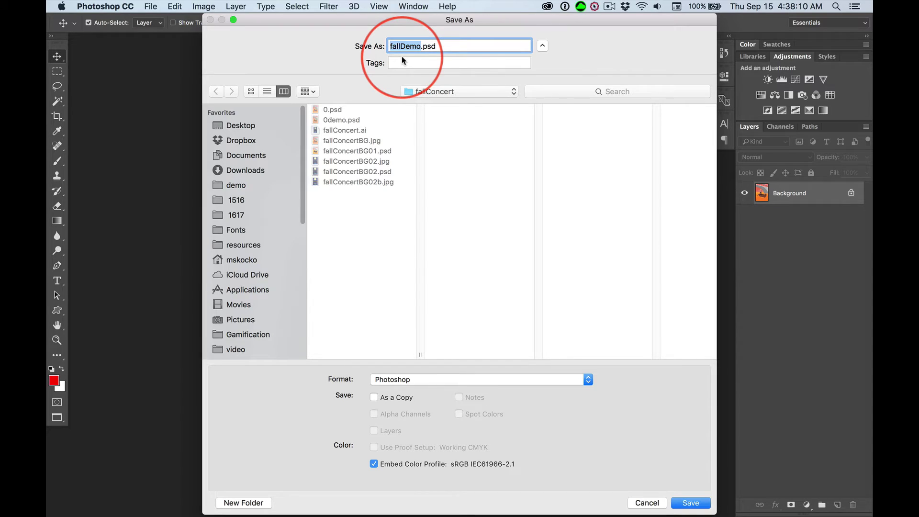
pyautogui.press('Return')
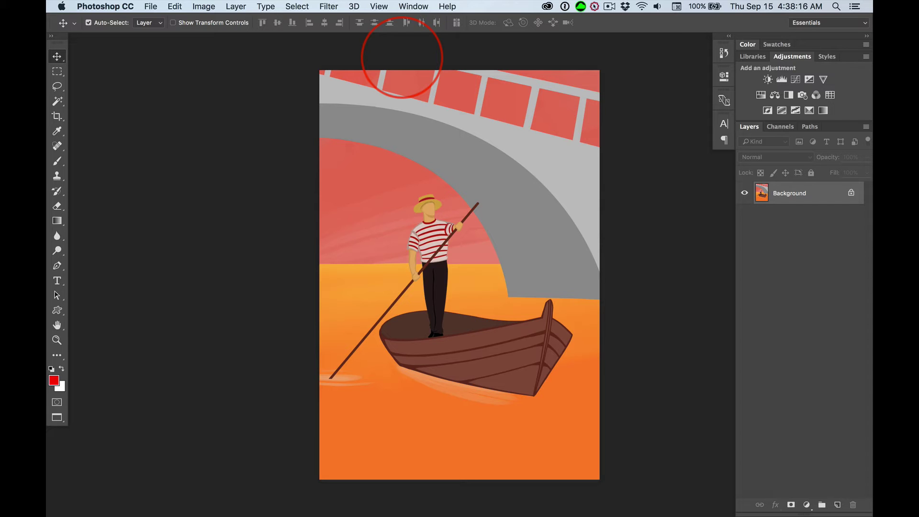
# Close the fallDemo document and clear the canvas selection
pyautogui.press('super+w')
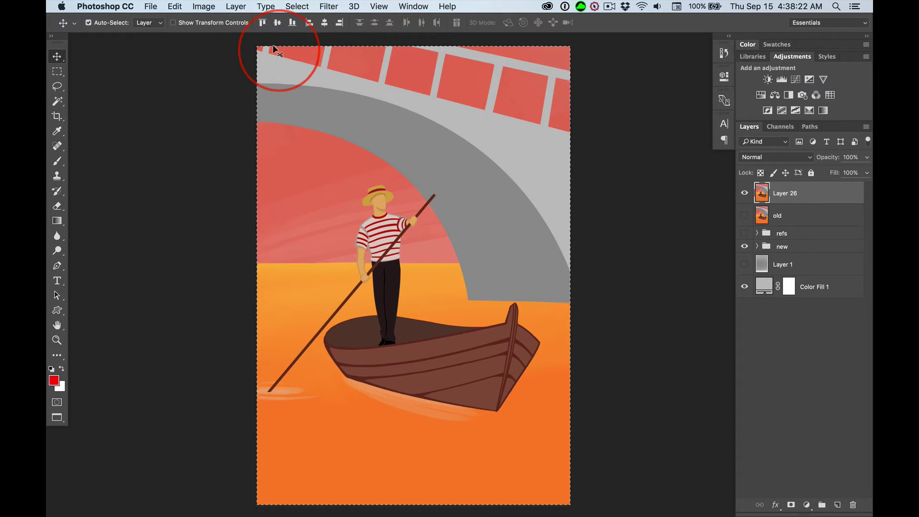
pyautogui.press('super')
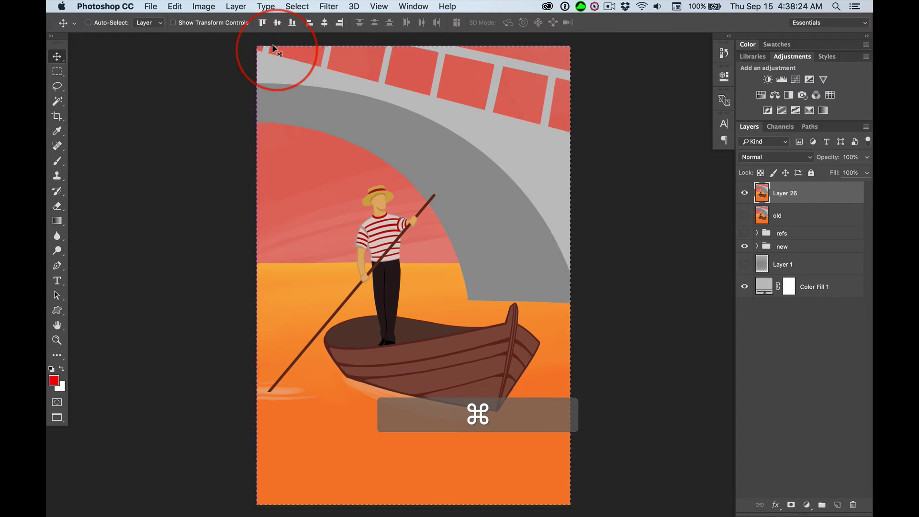
pyautogui.press('super+d')
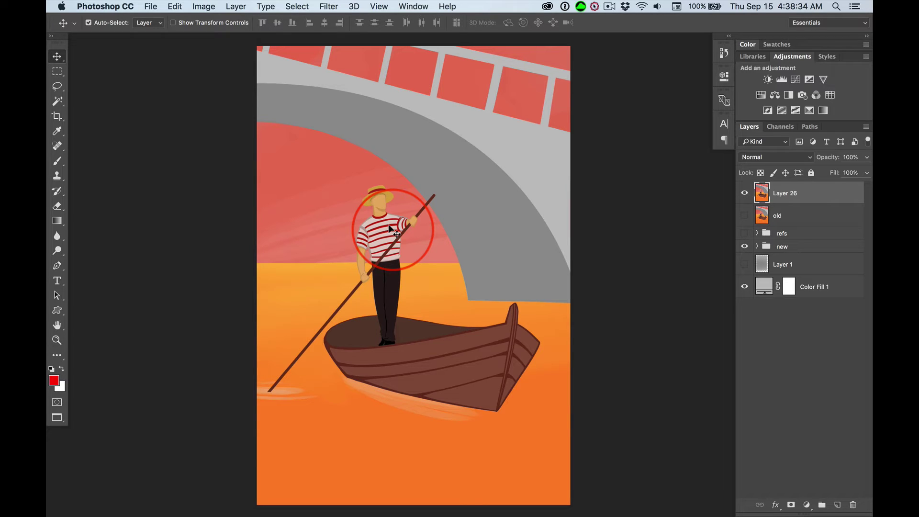
# Open fallDemo.psd with its format set to Camera Raw
pyautogui.press('super')
pyautogui.press('super+o')
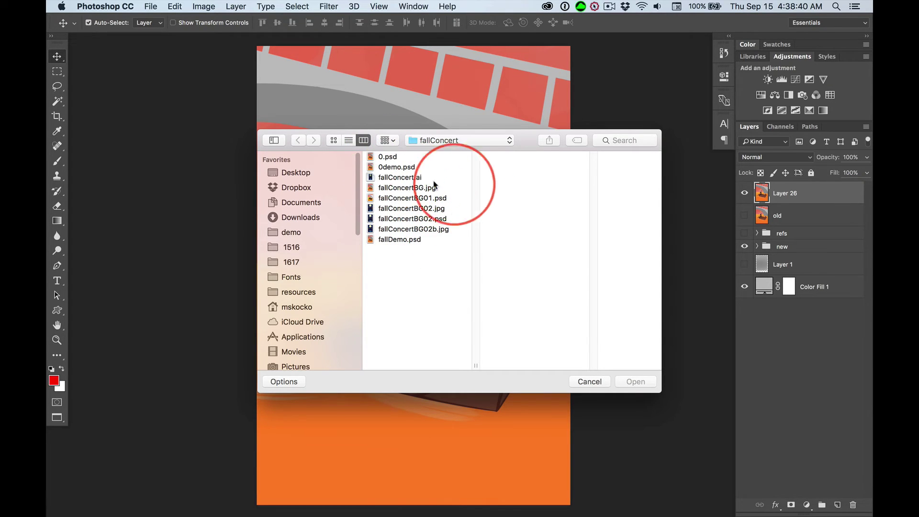
pyautogui.click(399, 240)
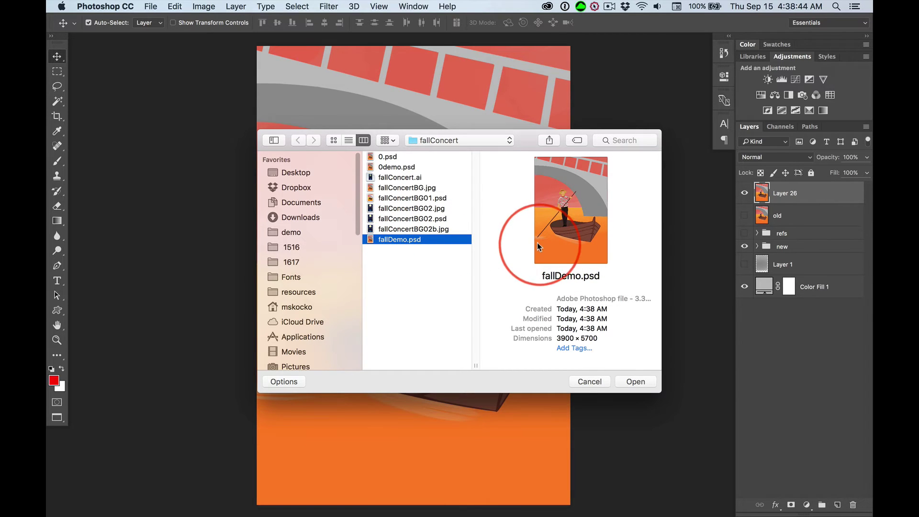
pyautogui.click(281, 381)
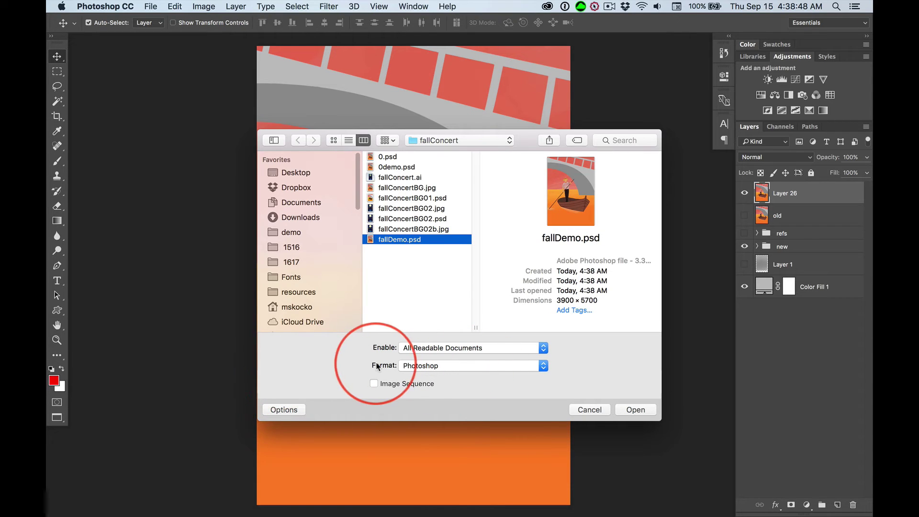
pyautogui.click(426, 365)
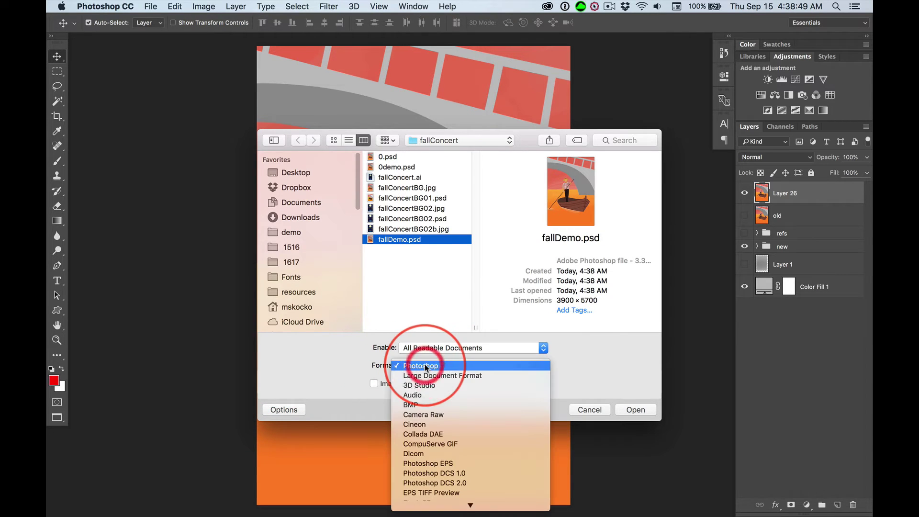
pyautogui.click(425, 414)
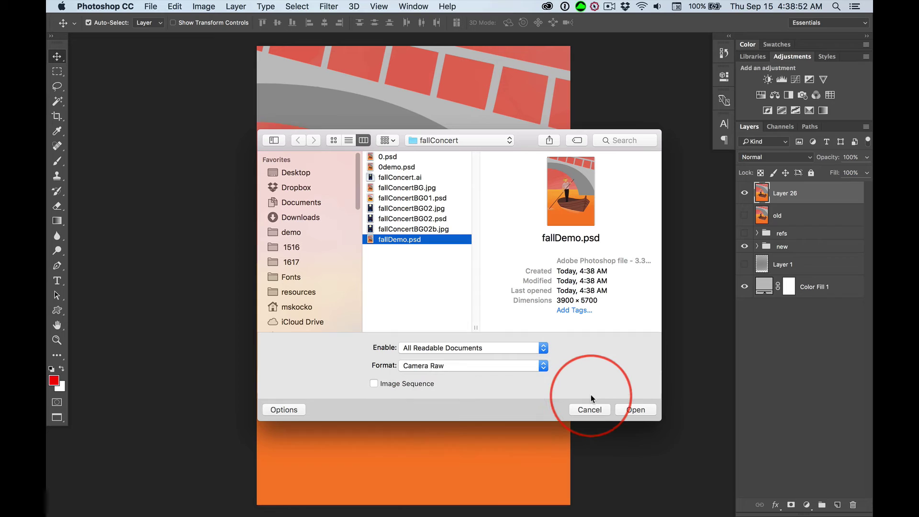
pyautogui.press('Return')
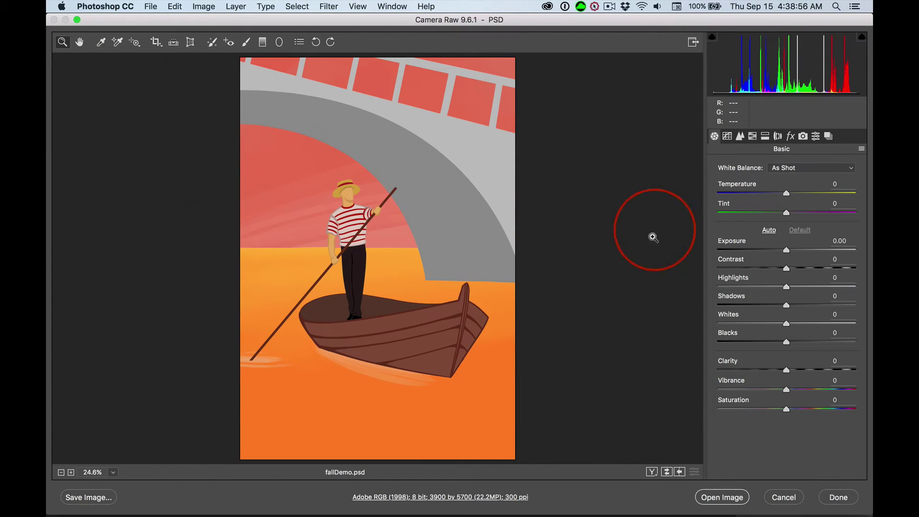
pyautogui.click(77, 20)
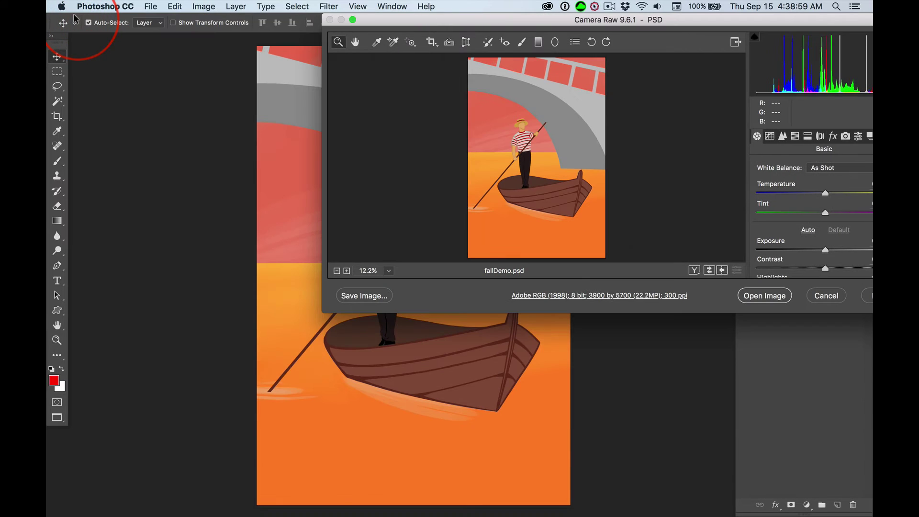
pyautogui.click(353, 20)
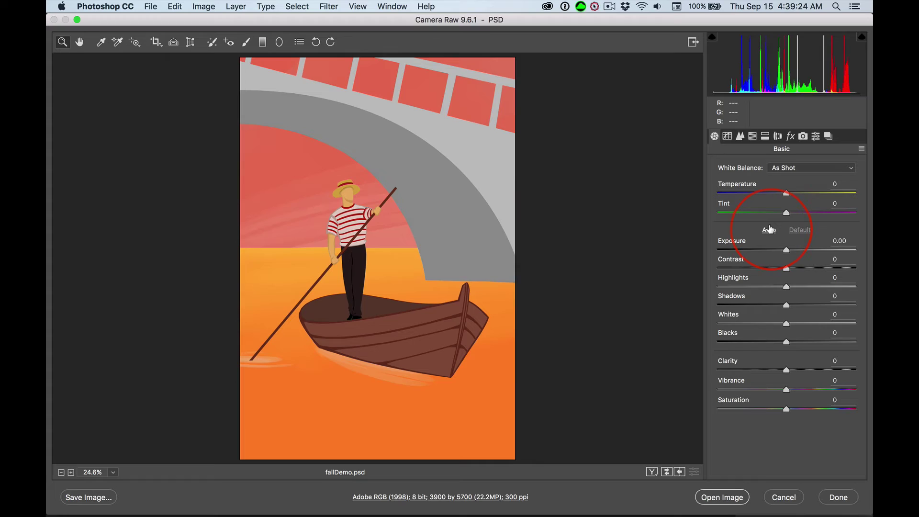
# Apply Auto, reset the Basic sliders to Default, then raise Clarity to +100
pyautogui.click(769, 229)
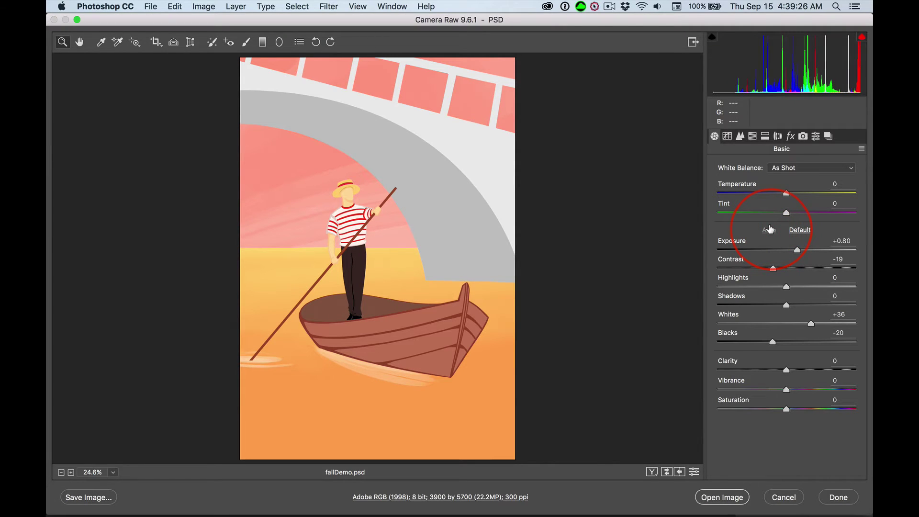
pyautogui.click(798, 231)
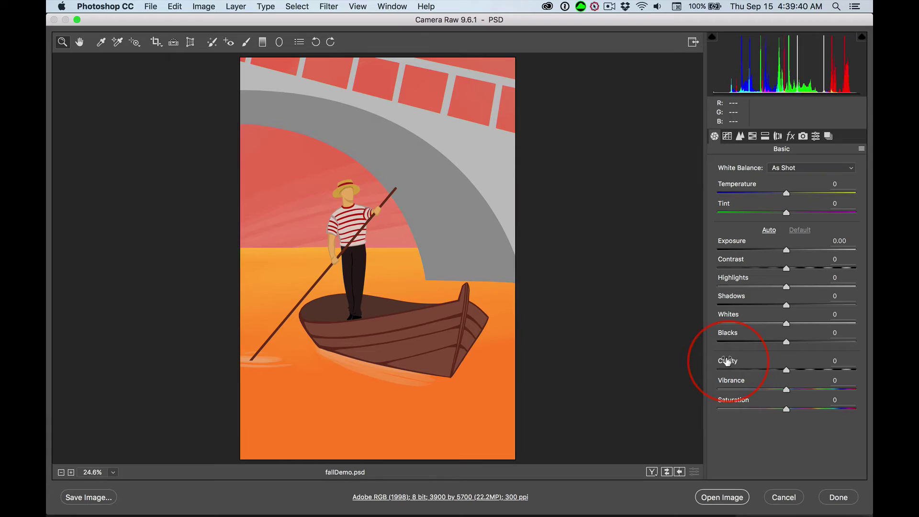
pyautogui.moveTo(727, 363); pyautogui.dragTo(868, 365)
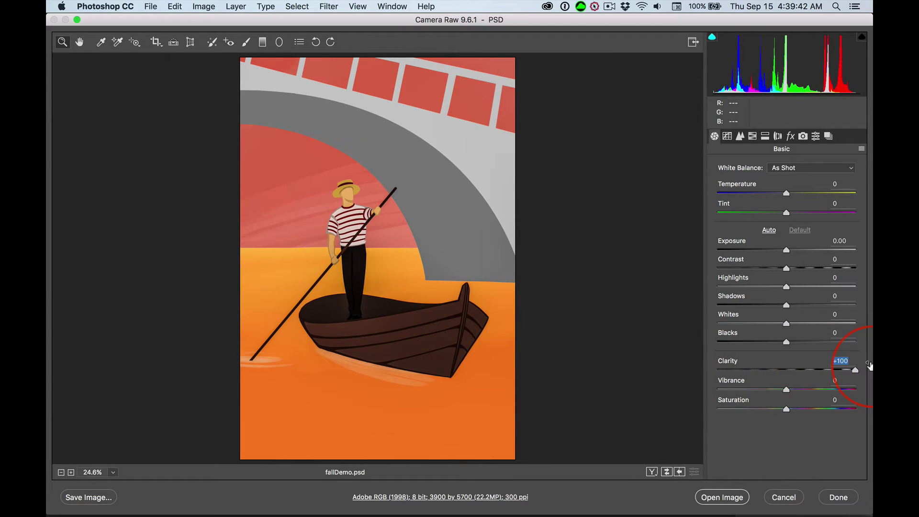
pyautogui.click(650, 472)
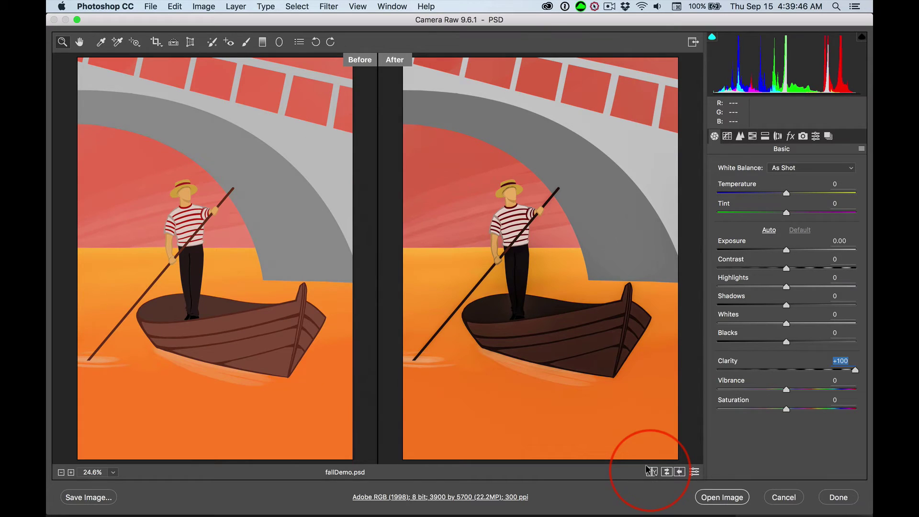
pyautogui.click(650, 472)
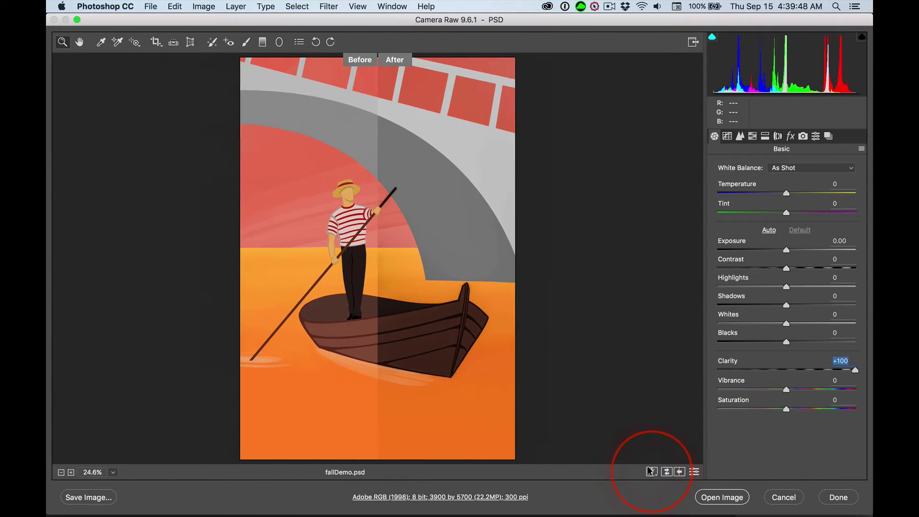
pyautogui.click(651, 471)
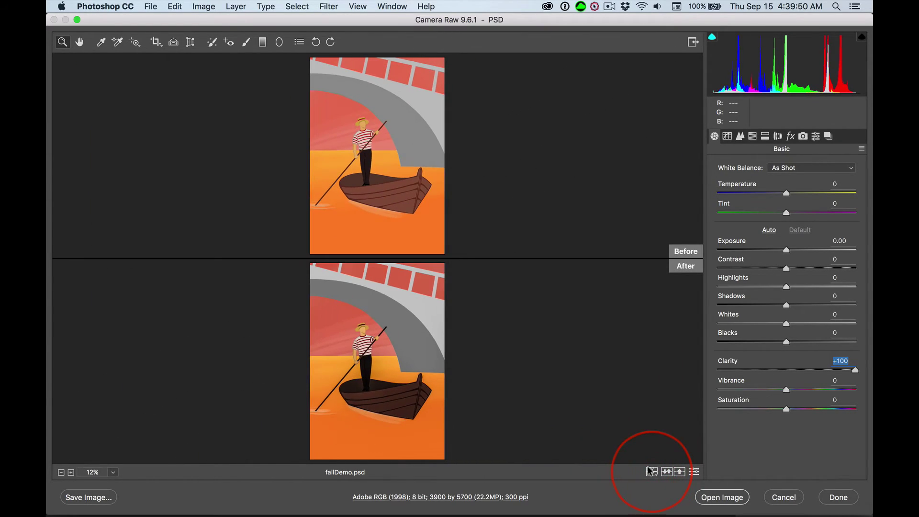
pyautogui.click(651, 472)
pyautogui.click(650, 472)
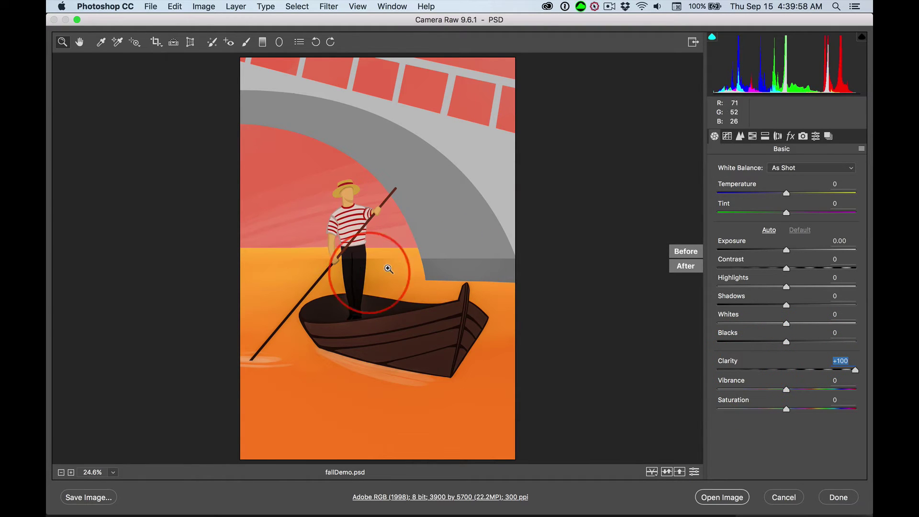
pyautogui.click(652, 472)
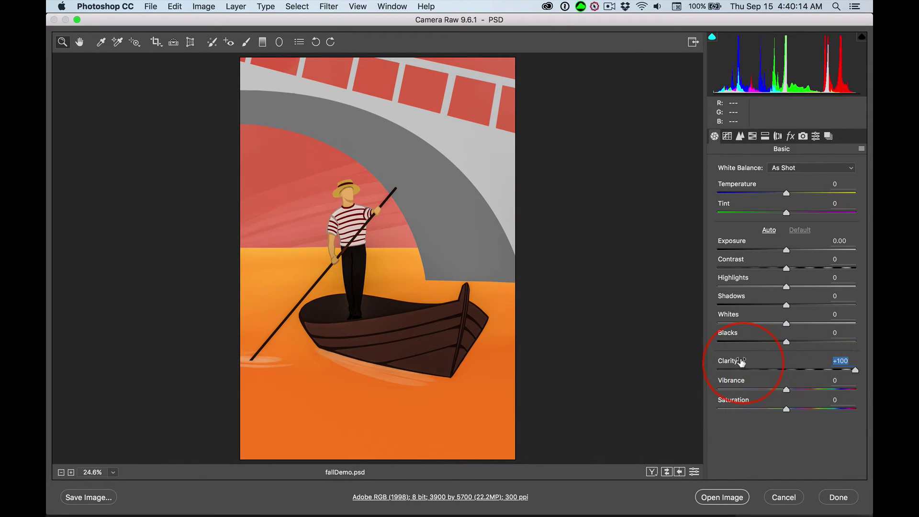
# Lower Clarity from +100 to +89 and raise Vibrance from 0 to +28
pyautogui.moveTo(738, 363)
pyautogui.mouseDown()
pyautogui.moveTo(715, 362)
pyautogui.moveTo(733, 362)
pyautogui.mouseUp()
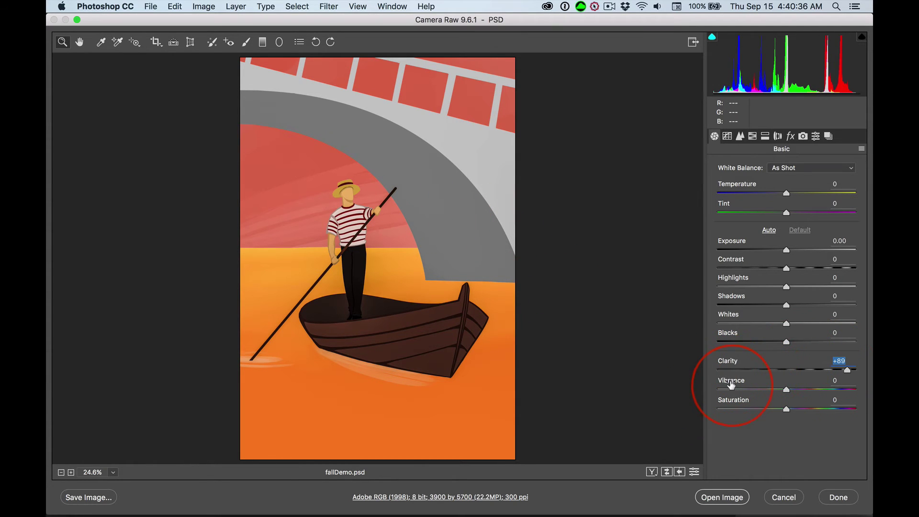
pyautogui.moveTo(728, 380); pyautogui.dragTo(743, 380)
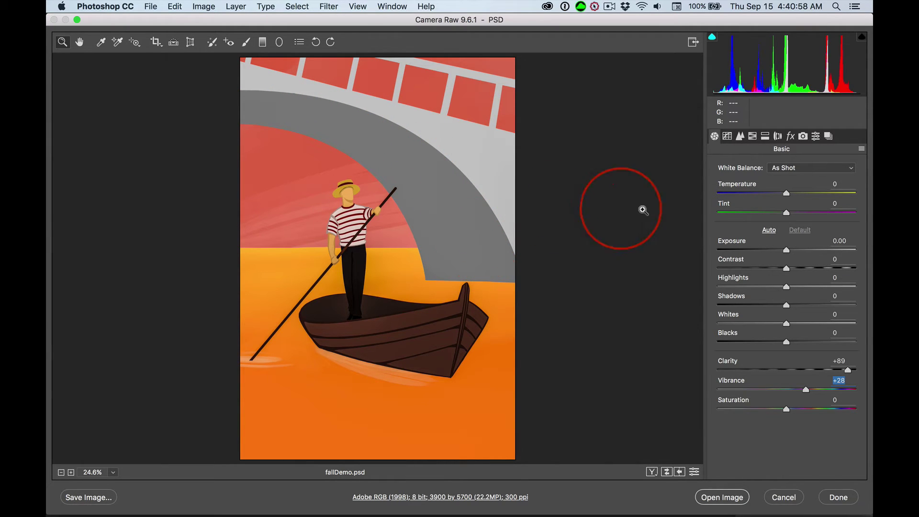
# In the Basic panel, set Temperature to -9, Whites to +25 and Highlights to +5
pyautogui.moveTo(749, 184); pyautogui.dragTo(743, 183)
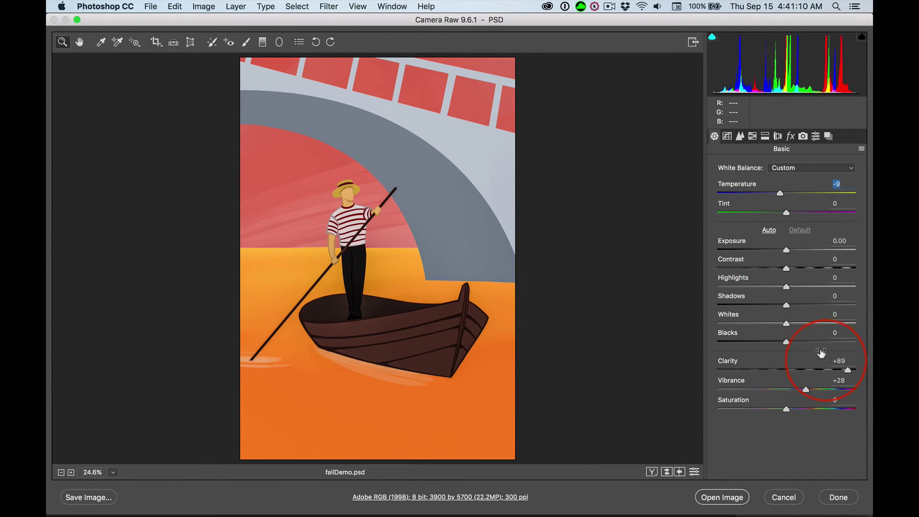
pyautogui.moveTo(732, 314)
pyautogui.mouseDown()
pyautogui.moveTo(703, 313)
pyautogui.moveTo(741, 312)
pyautogui.mouseUp()
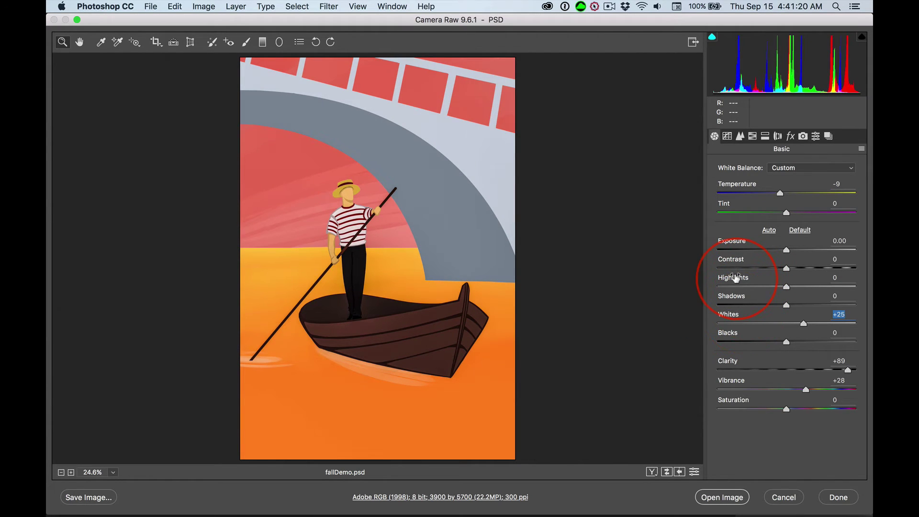
pyautogui.moveTo(736, 277); pyautogui.dragTo(739, 277)
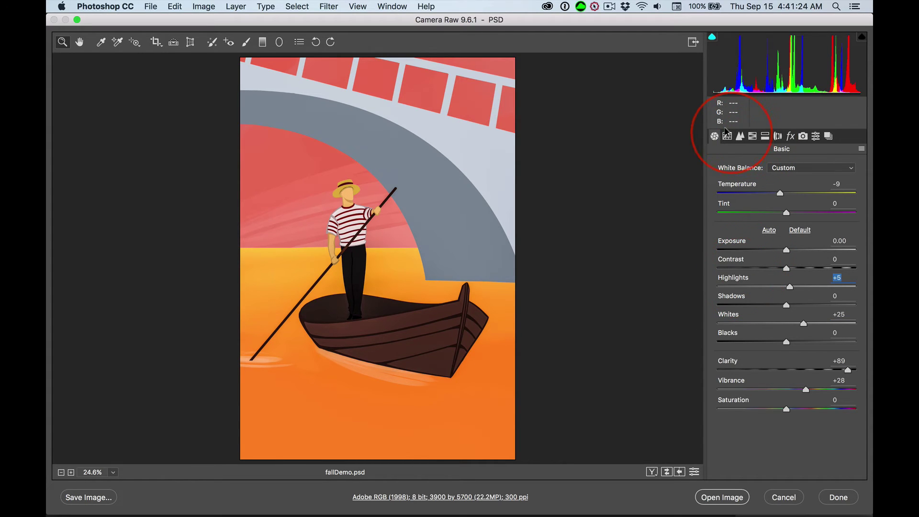
# On the parametric Tone Curve, settle Highlights at +17, Lights at +21 and Darks at 0
pyautogui.click(727, 135)
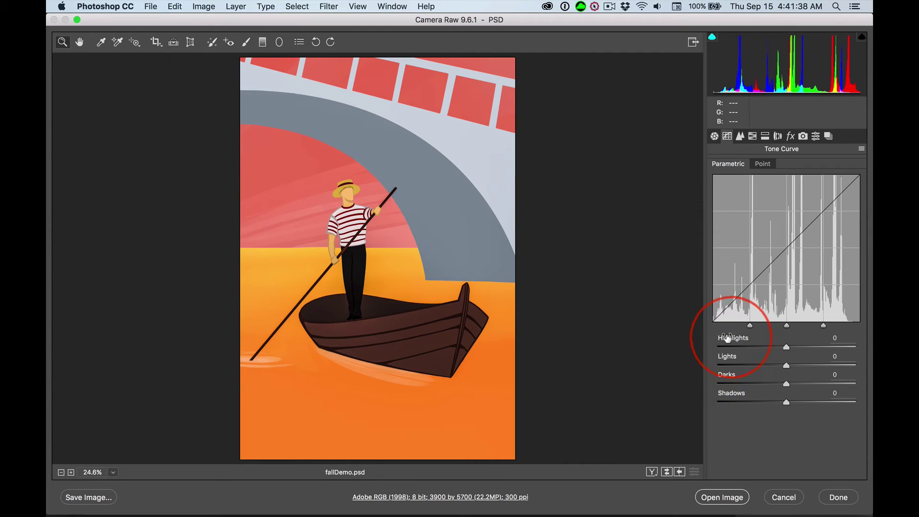
pyautogui.moveTo(727, 338); pyautogui.dragTo(729, 393)
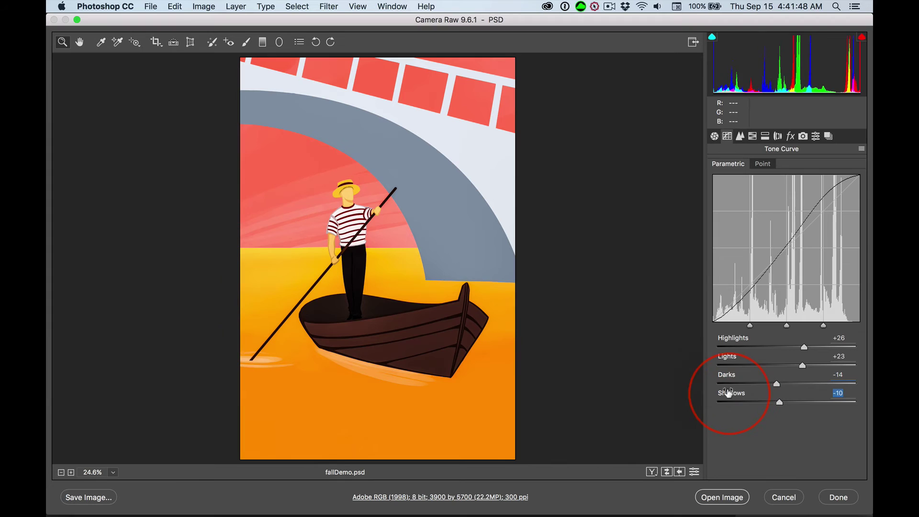
pyautogui.moveTo(728, 393); pyautogui.dragTo(728, 391)
pyautogui.moveTo(727, 356); pyautogui.dragTo(738, 338)
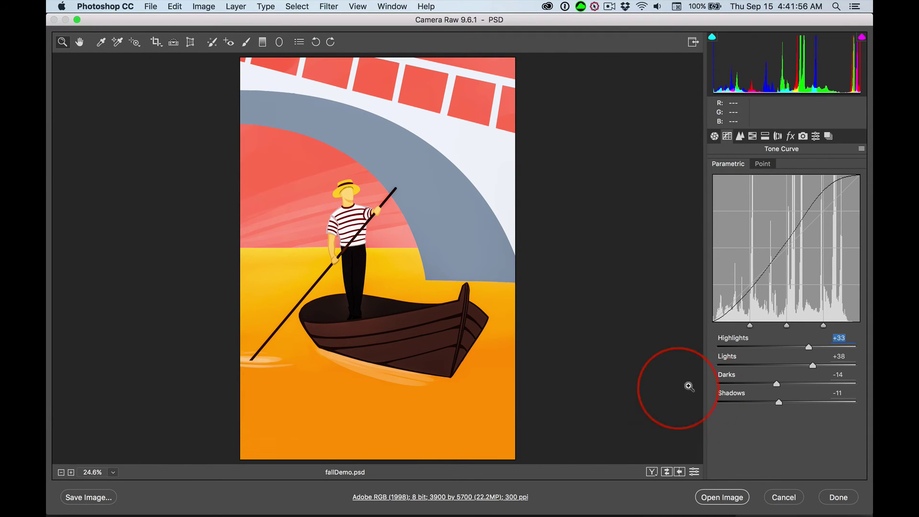
pyautogui.moveTo(733, 375); pyautogui.dragTo(740, 375)
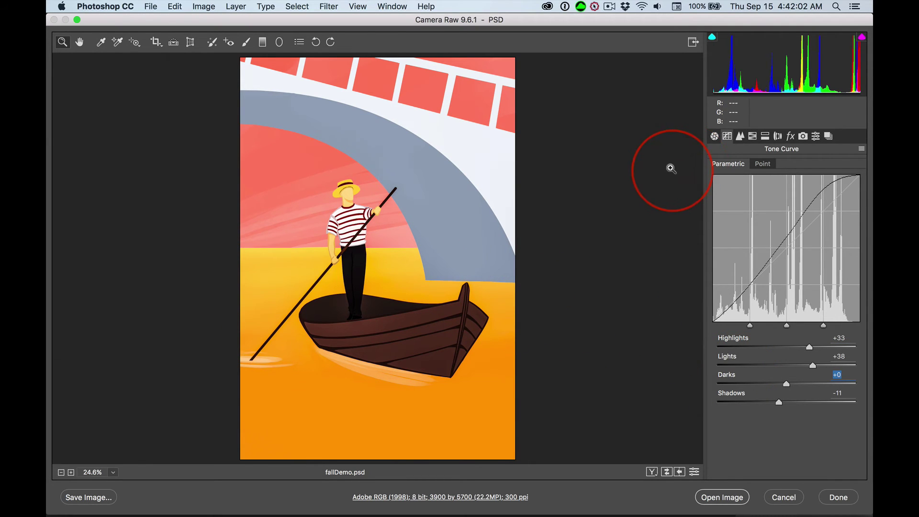
pyautogui.moveTo(768, 338); pyautogui.dragTo(758, 356)
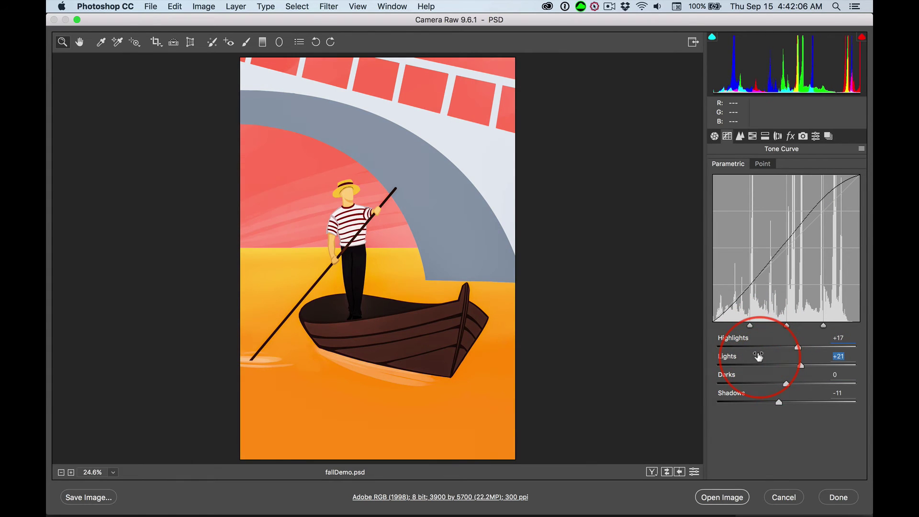
# In HSL / Grayscale Luminance, set Reds to +4, Oranges to -21 and Yellows to -4
pyautogui.click(737, 137)
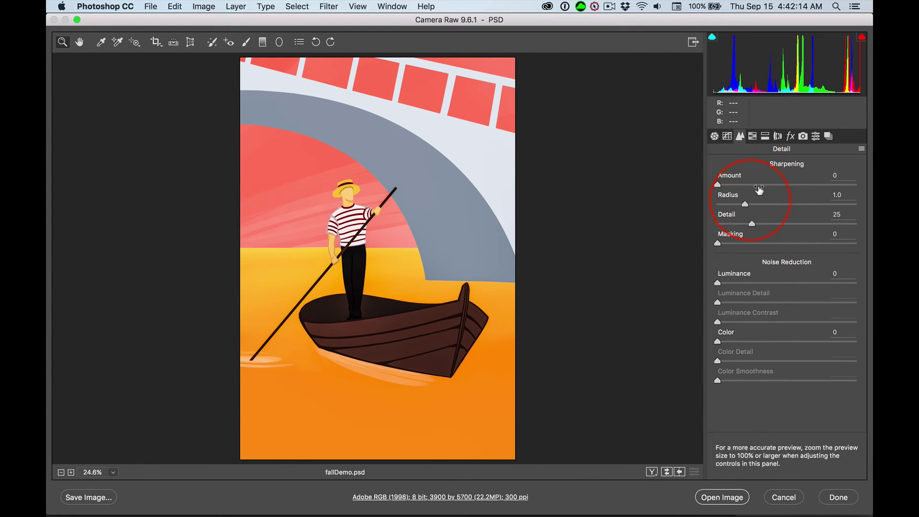
pyautogui.click(751, 135)
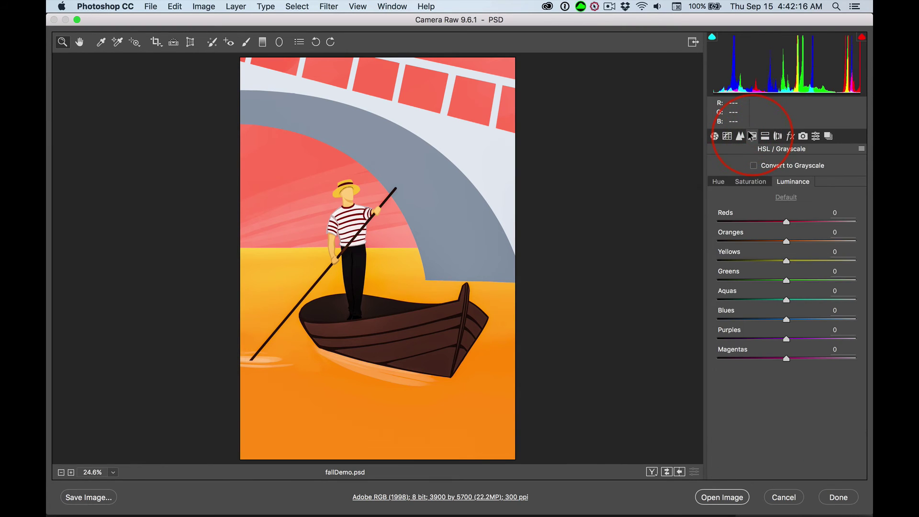
pyautogui.click(713, 181)
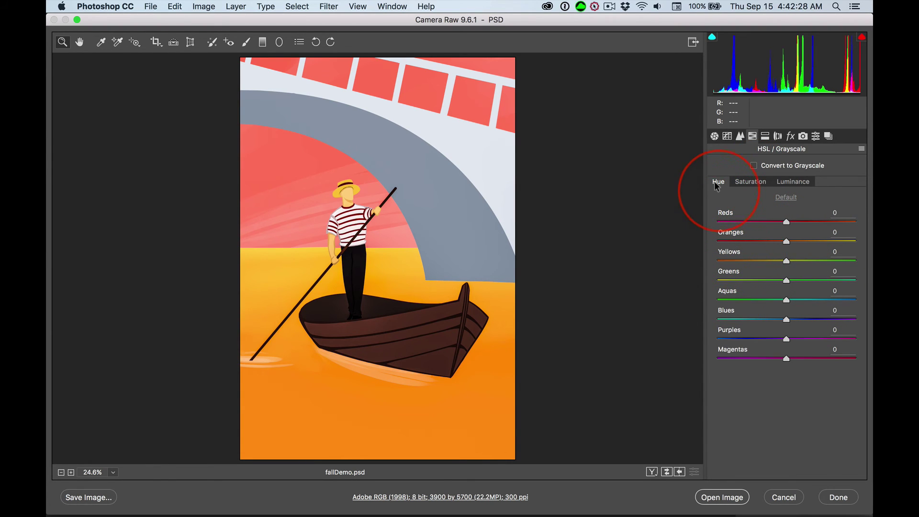
pyautogui.click(788, 182)
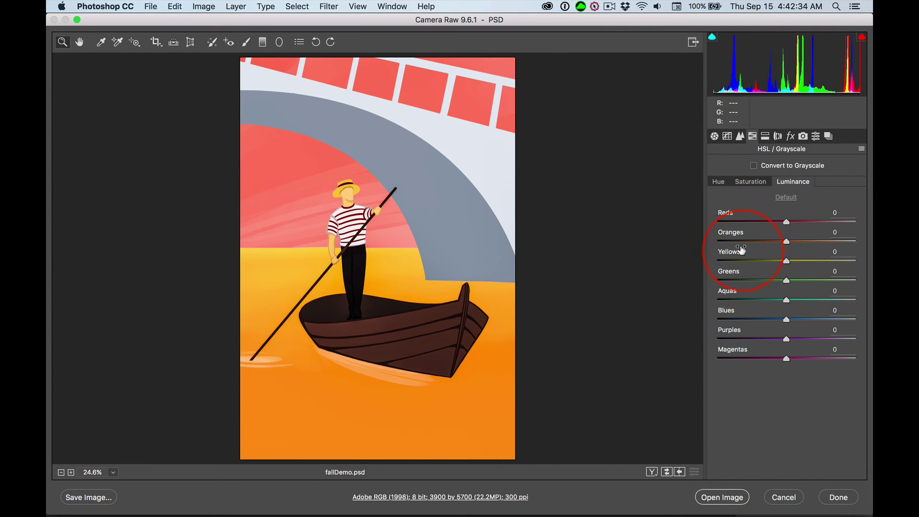
pyautogui.moveTo(740, 252); pyautogui.dragTo(763, 250)
pyautogui.moveTo(736, 233)
pyautogui.mouseDown()
pyautogui.moveTo(773, 233)
pyautogui.moveTo(722, 232)
pyautogui.moveTo(783, 233)
pyautogui.moveTo(721, 231)
pyautogui.mouseUp()
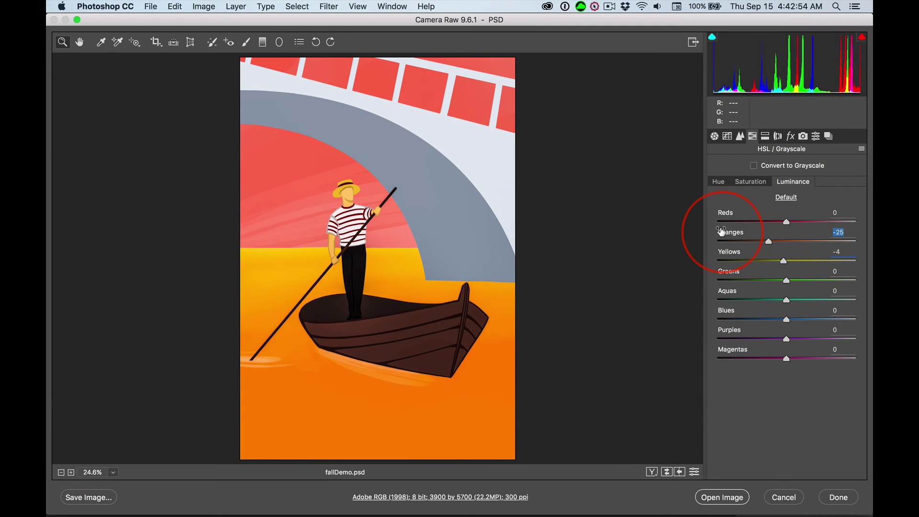
pyautogui.moveTo(722, 231); pyautogui.dragTo(724, 233)
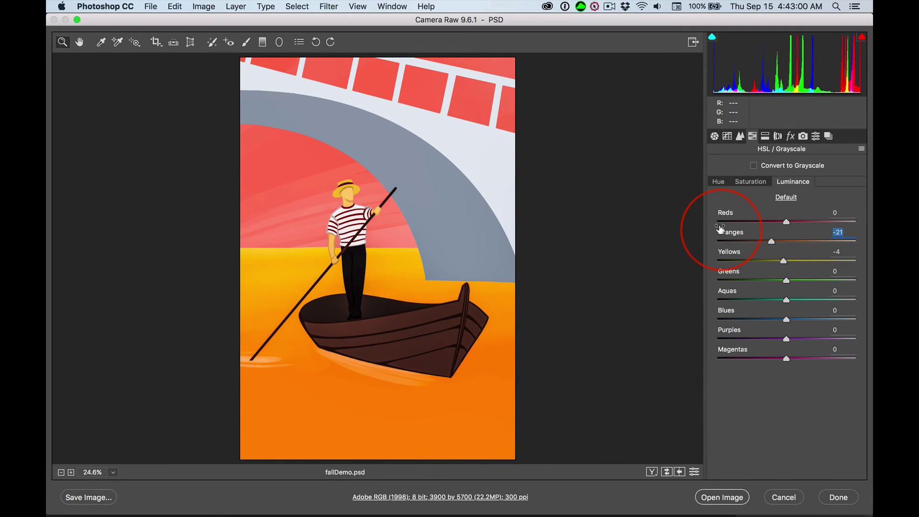
pyautogui.moveTo(727, 213); pyautogui.dragTo(721, 214)
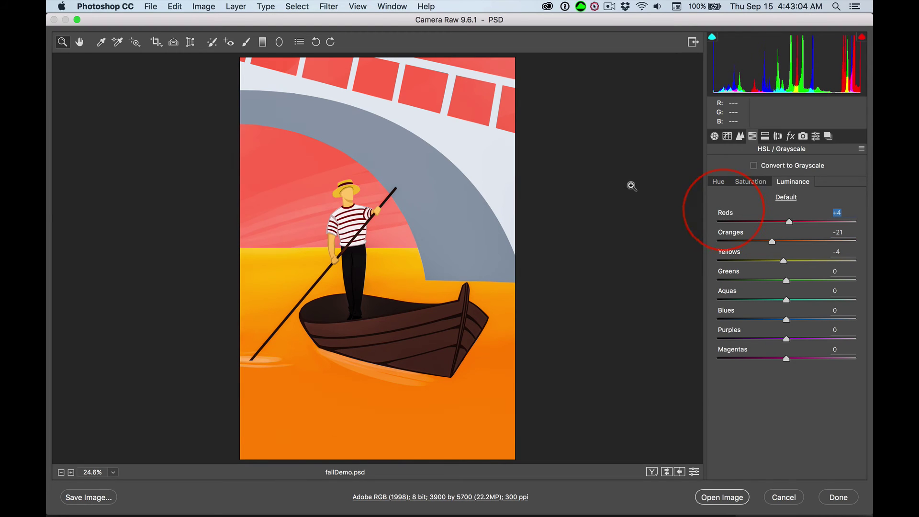
pyautogui.press('Up')
pyautogui.press('Up')
pyautogui.press('Up')
pyautogui.press('Up')
pyautogui.press('Up')
pyautogui.press('Up')
pyautogui.press('Up')
pyautogui.press('Up')
pyautogui.press('Up')
pyautogui.press('Up')
pyautogui.press('Up')
pyautogui.press('Up')
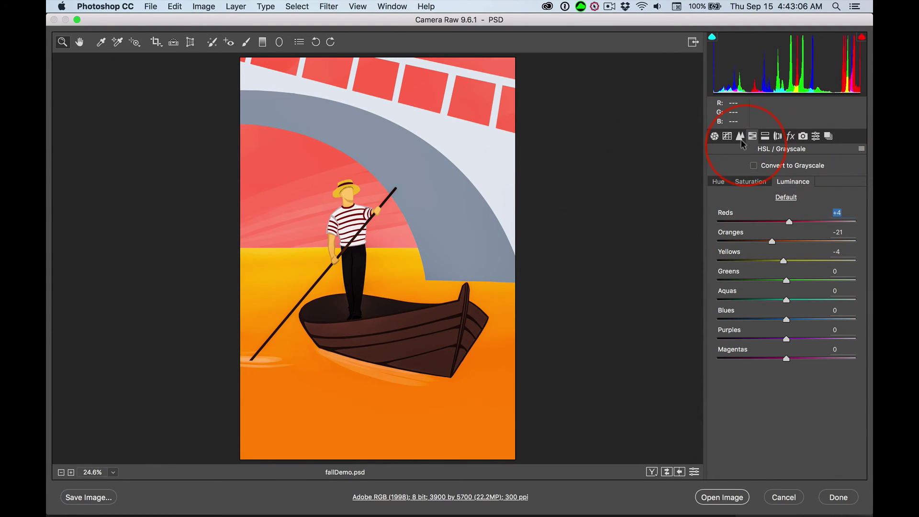
# Open the Camera Raw result in Photoshop and save it over the existing 0.psd
pyautogui.click(719, 496)
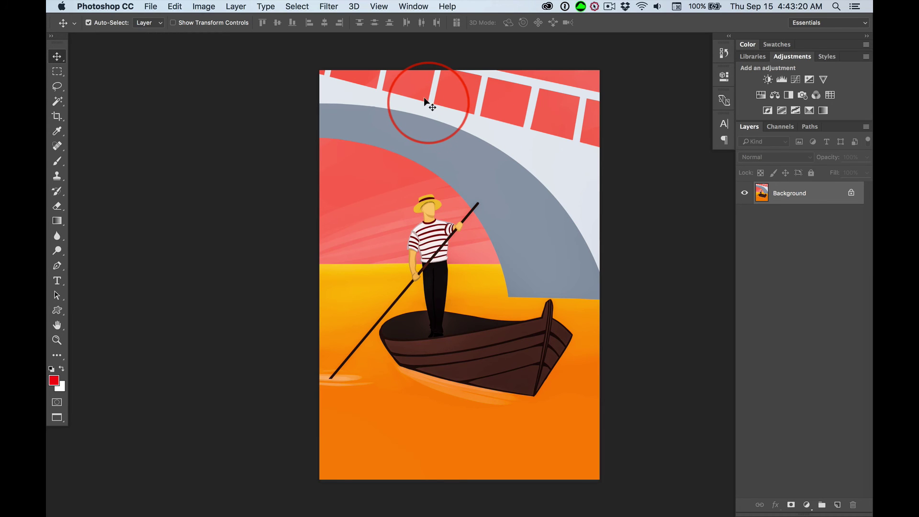
pyautogui.press('super+s')
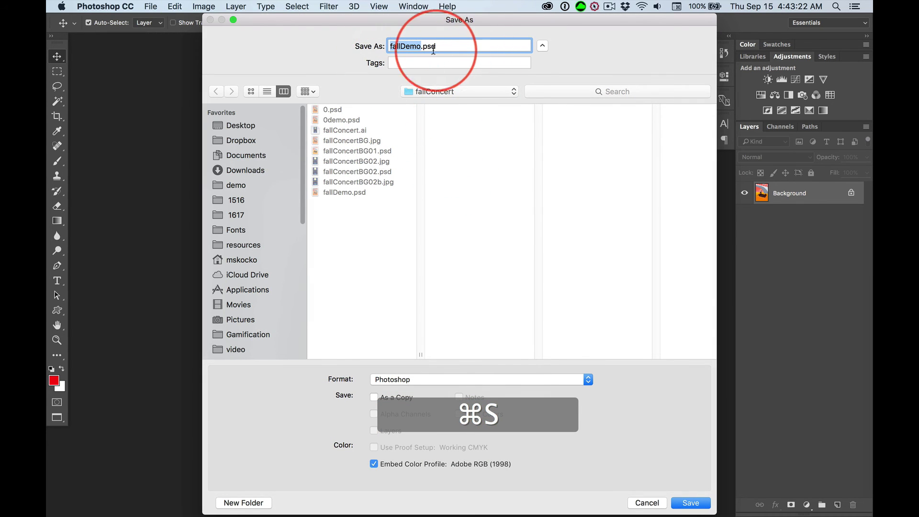
pyautogui.click(316, 111)
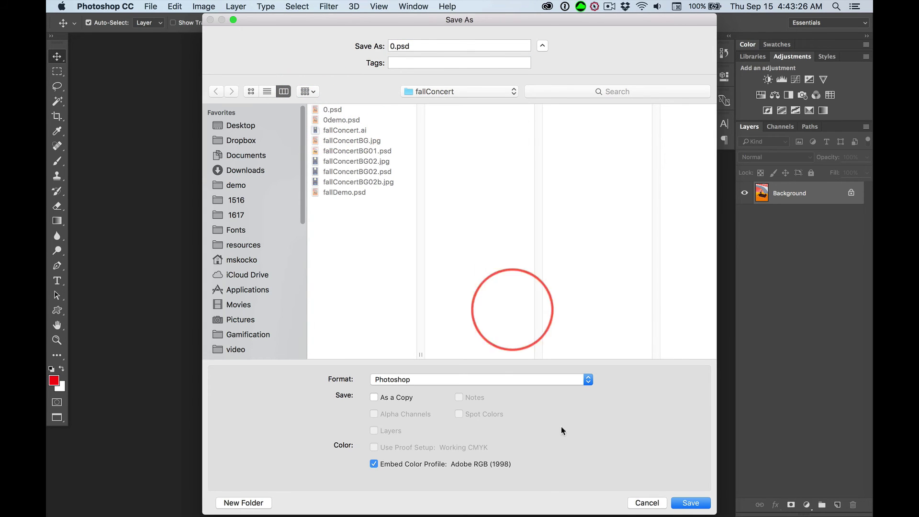
pyautogui.click(691, 503)
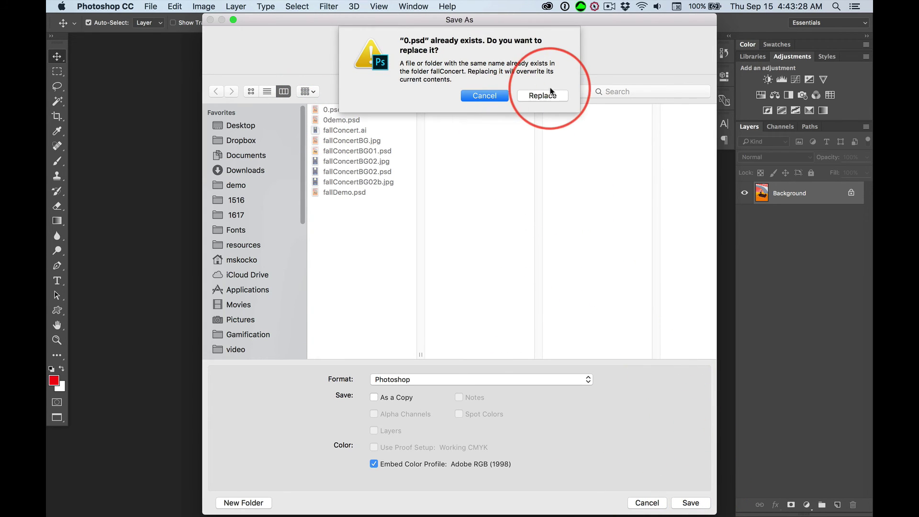
pyautogui.click(547, 95)
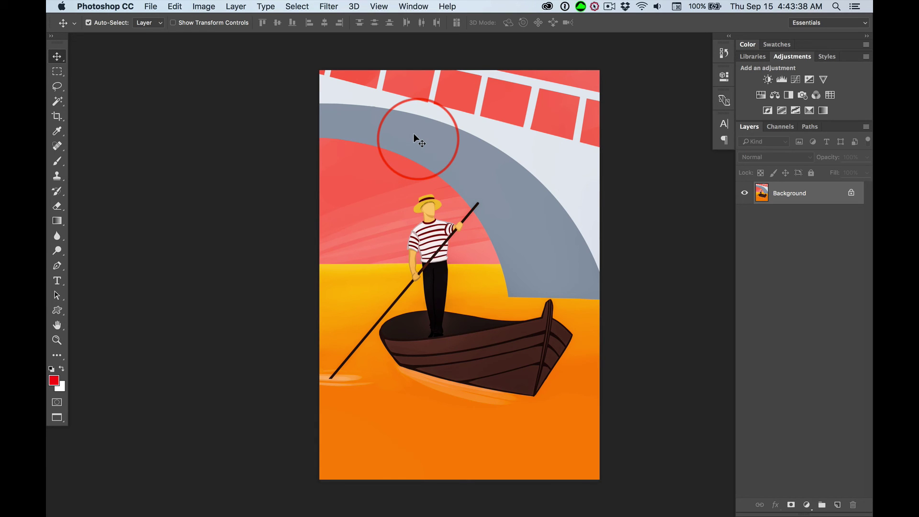
# Reopen fallDemo.psd from the fallConcert folder as a second document beside 0.psd
pyautogui.press('super+grave')
pyautogui.press('super+grave')
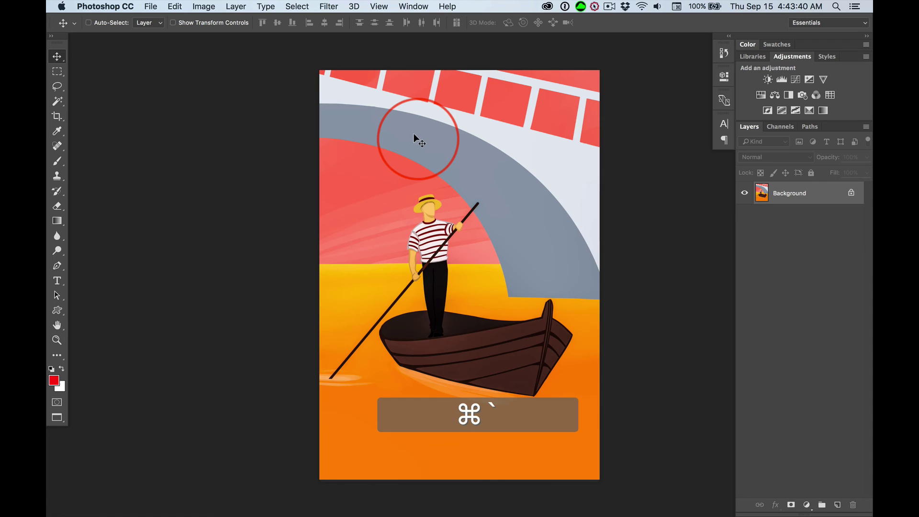
pyautogui.press('super+o')
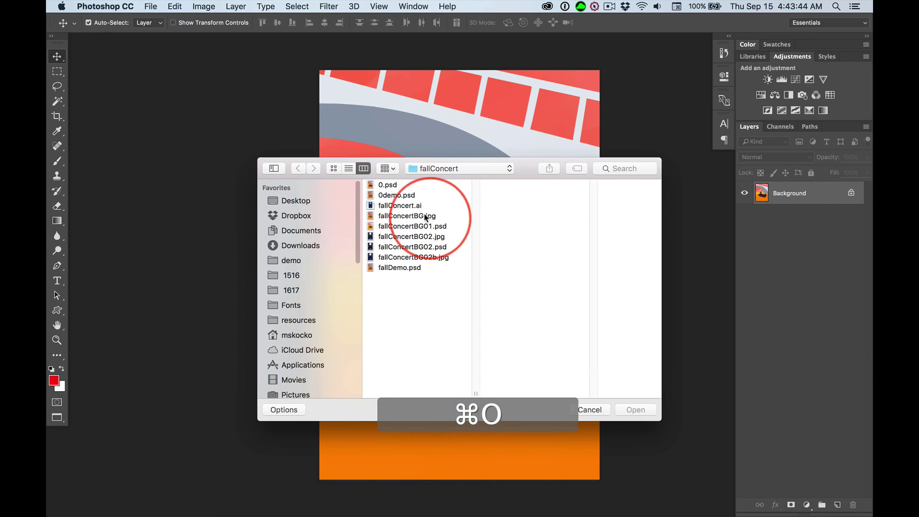
pyautogui.click(395, 195)
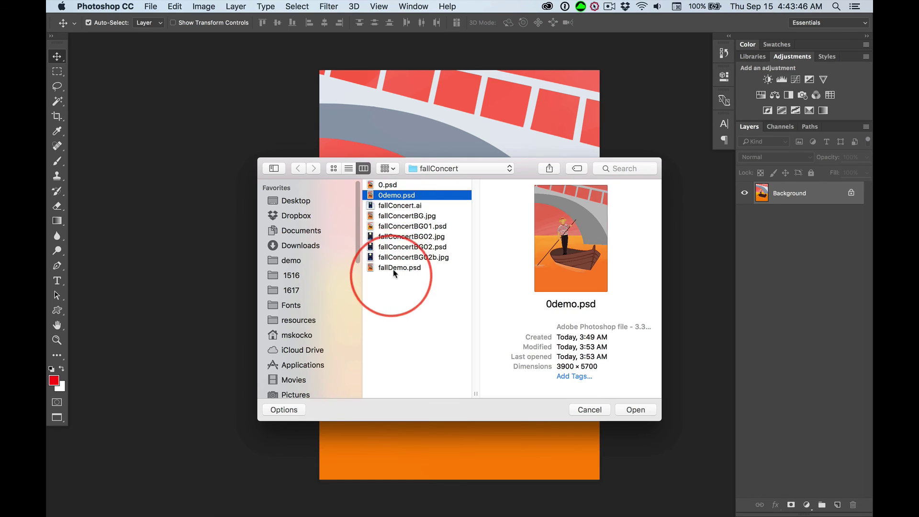
pyautogui.click(395, 266)
pyautogui.click(396, 267)
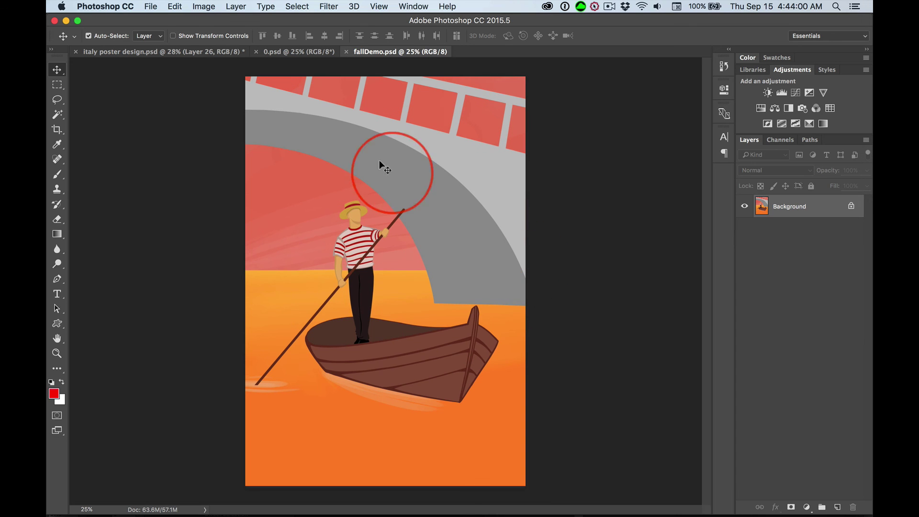
# Shift-drag the enhanced 0.psd artwork into fallDemo.psd as a centred Layer 1
pyautogui.click(286, 53)
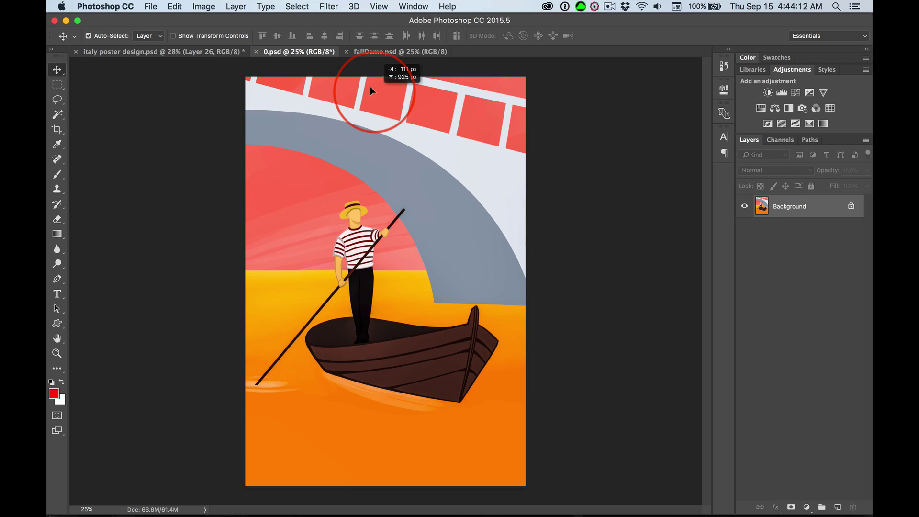
pyautogui.click(380, 52)
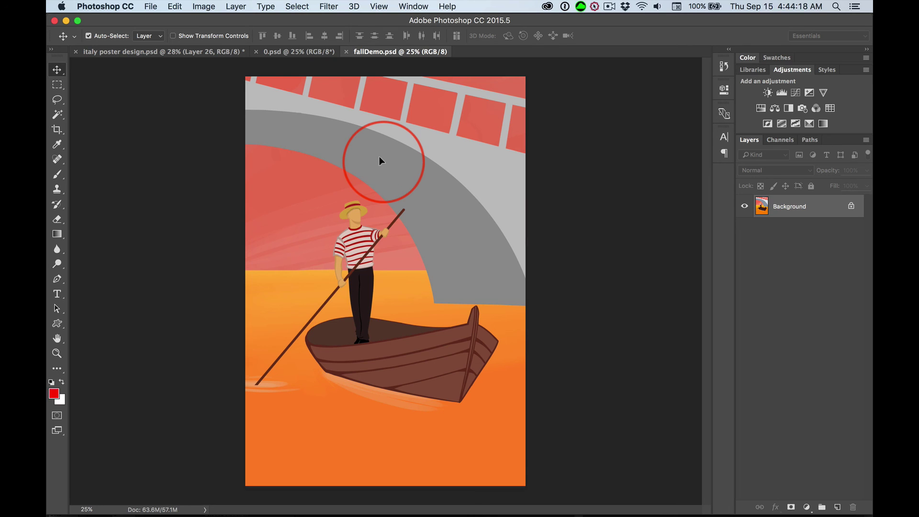
pyautogui.press('shift')
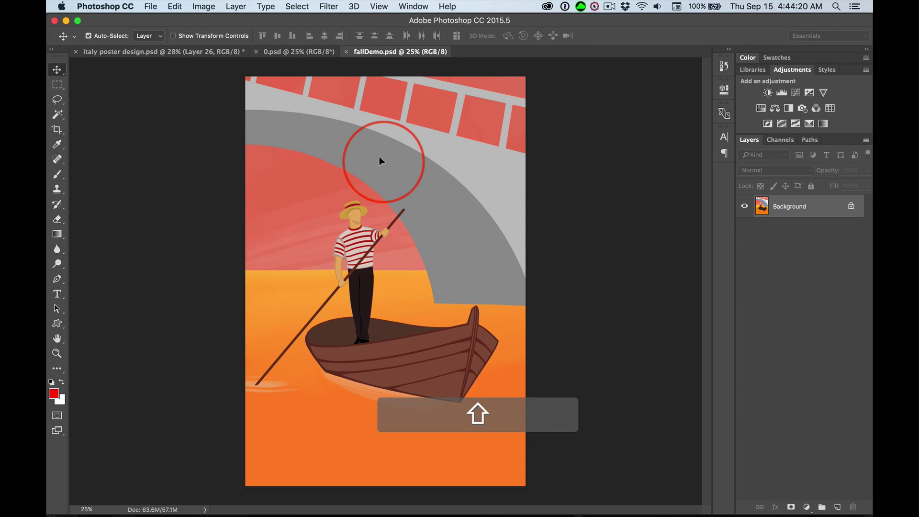
pyautogui.moveTo(379, 156); pyautogui.dragTo(383, 161)
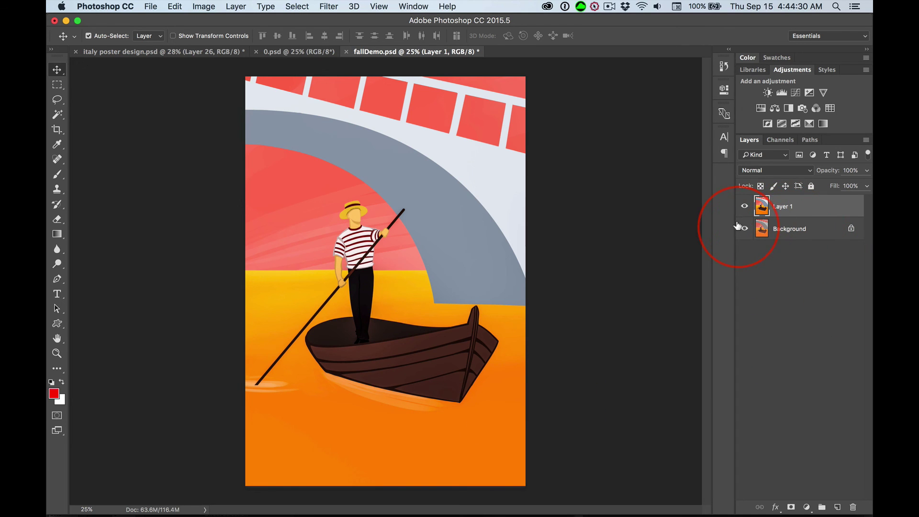
pyautogui.click(744, 207)
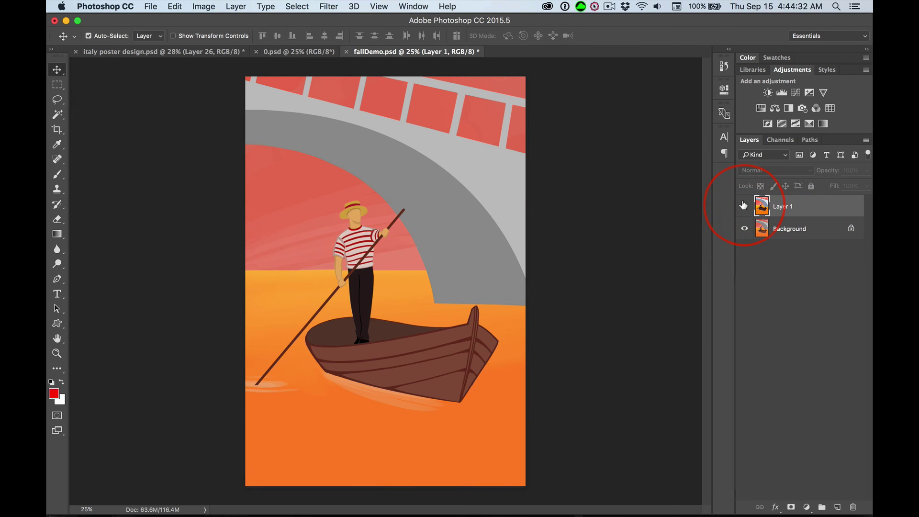
pyautogui.click(744, 206)
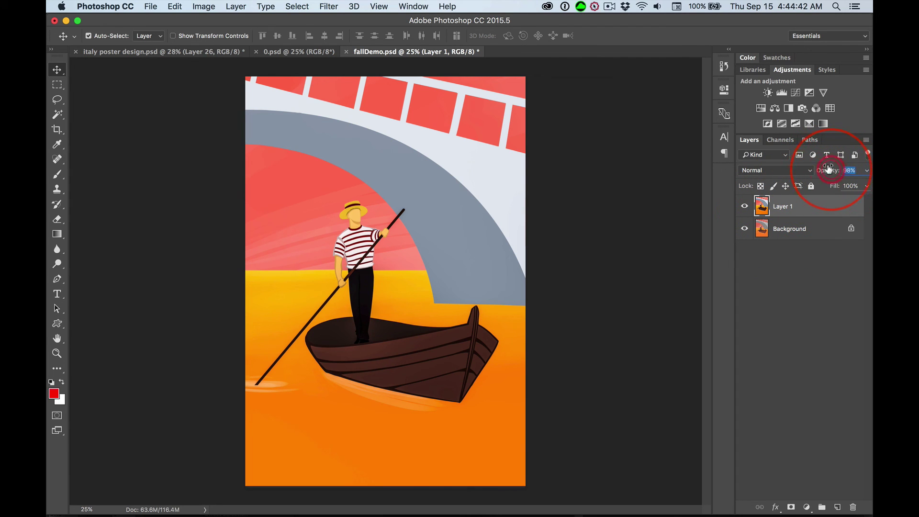
pyautogui.moveTo(829, 168)
pyautogui.mouseDown()
pyautogui.moveTo(831, 177)
pyautogui.moveTo(810, 170)
pyautogui.moveTo(870, 170)
pyautogui.mouseUp()
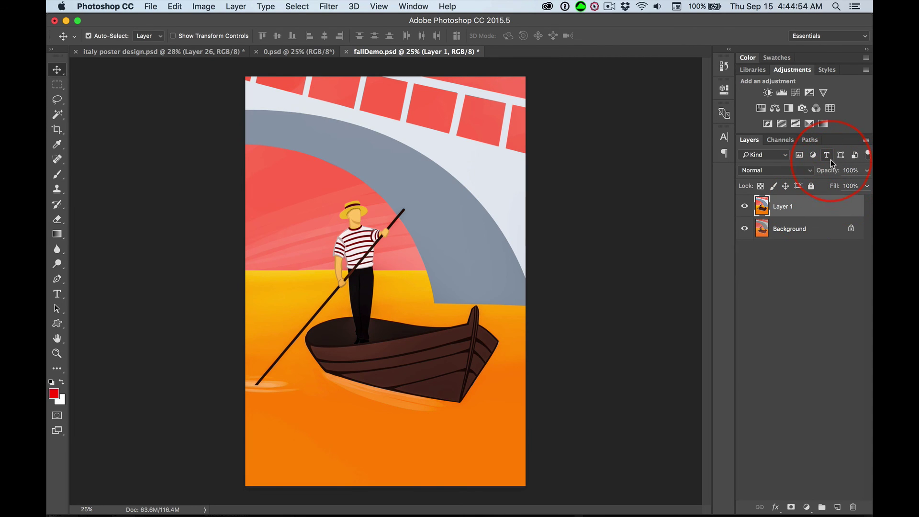